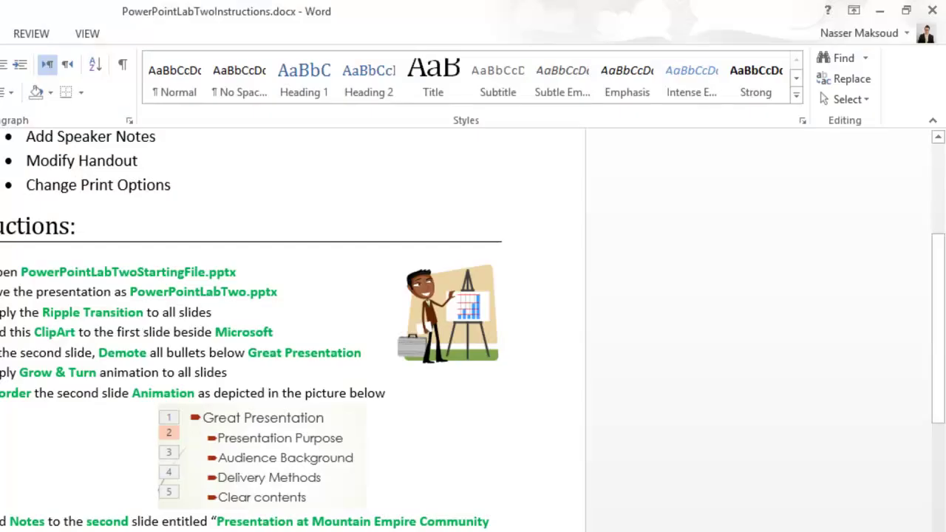
- Restore the Word instructions to a smaller window and scroll through the lab steps
{"action": "double_click", "coordinate": [309, 24]}
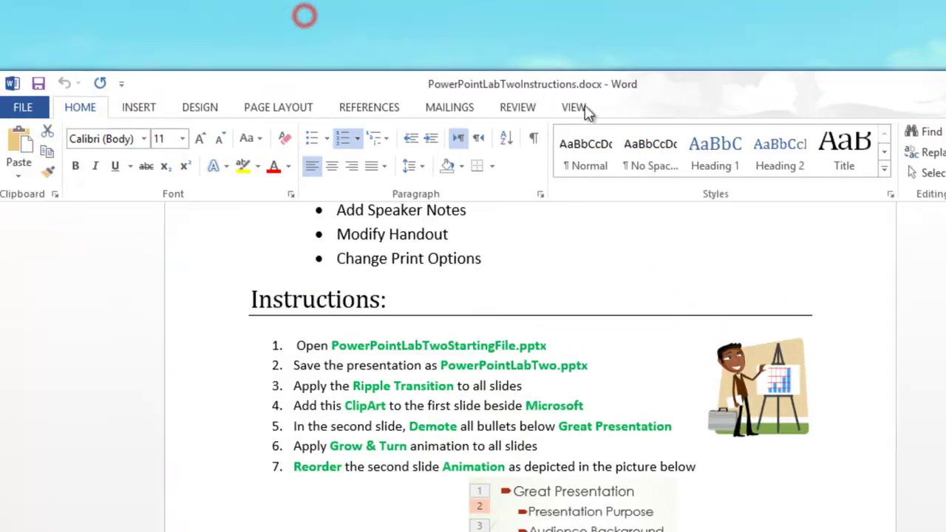
{"action": "scroll", "coordinate": [943, 277], "scroll_direction": "up", "scroll_amount": 4}
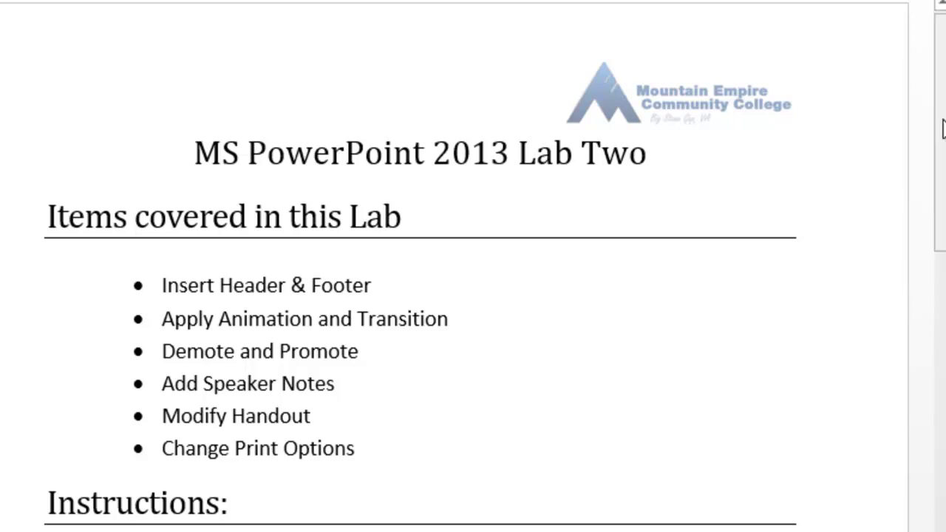
{"action": "left_click_drag", "start_coordinate": [931, 132], "coordinate": [933, 144]}
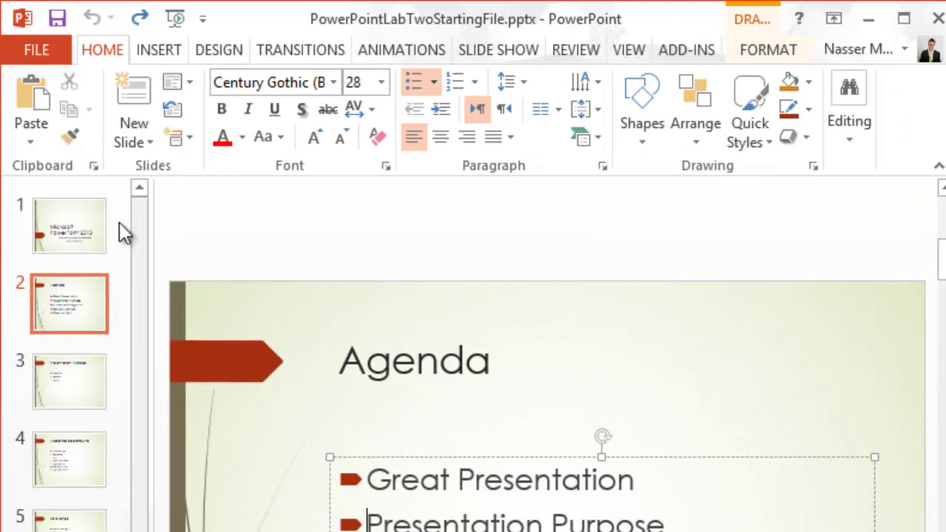
- Show slide 1, the title slide, in the editing area
{"action": "left_click", "coordinate": [74, 225]}
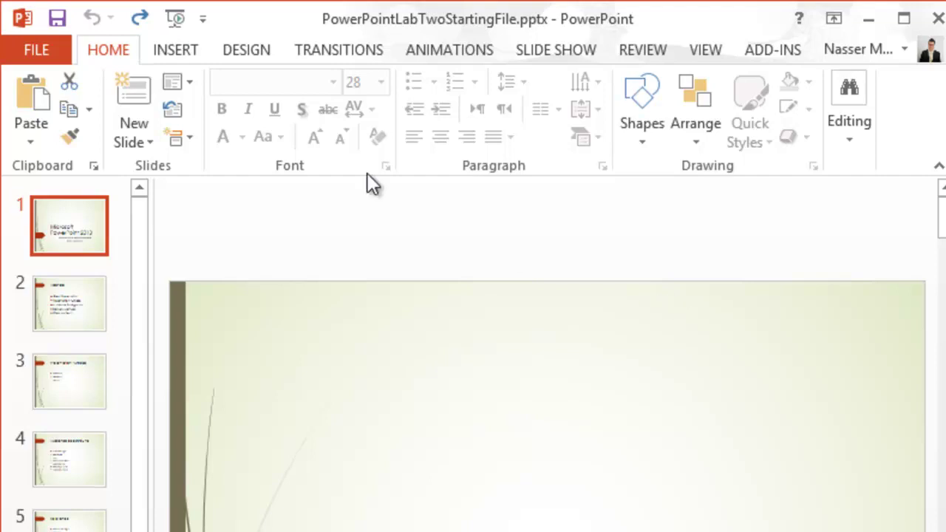
- Save the file in MSPowerPointLab, with 'StartingFile' removed from the name, as PowerPointLabTwo.pptx
{"action": "left_click", "coordinate": [18, 56]}
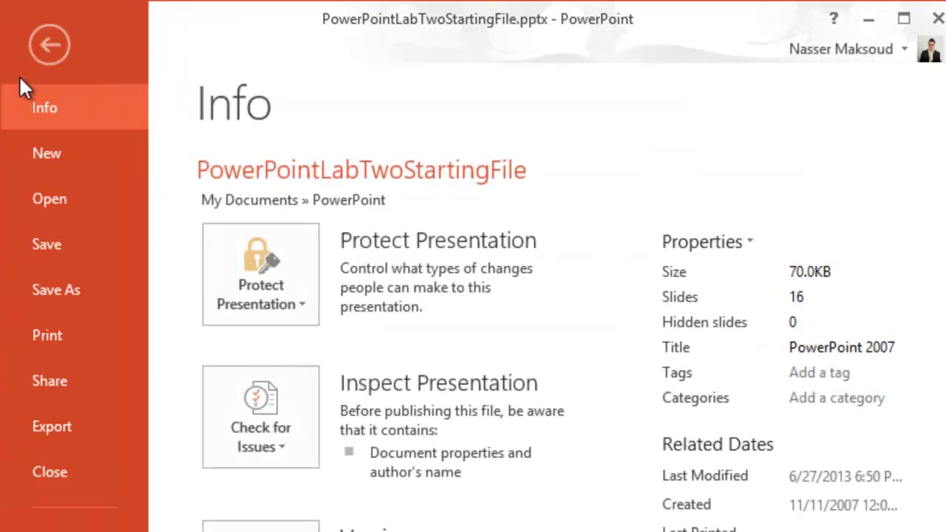
{"action": "left_click", "coordinate": [72, 289]}
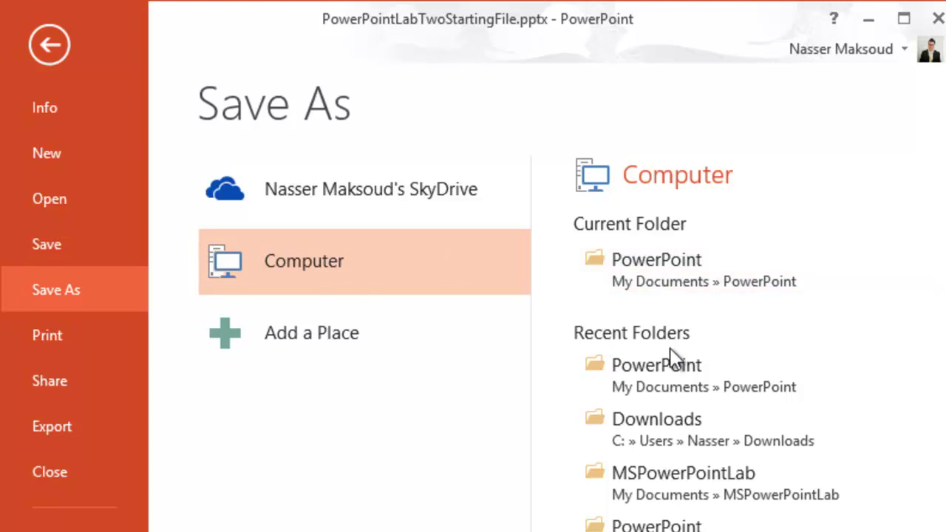
{"action": "left_click", "coordinate": [708, 483]}
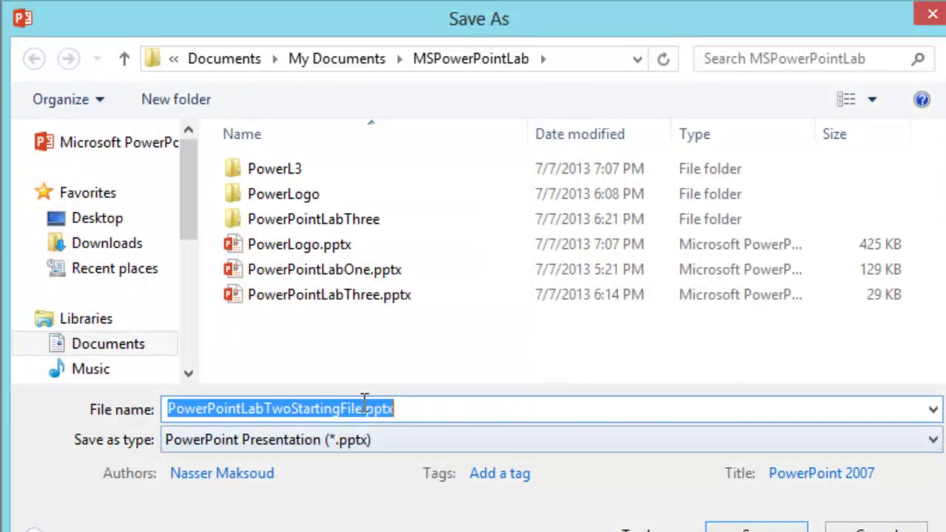
{"action": "left_click", "coordinate": [334, 408]}
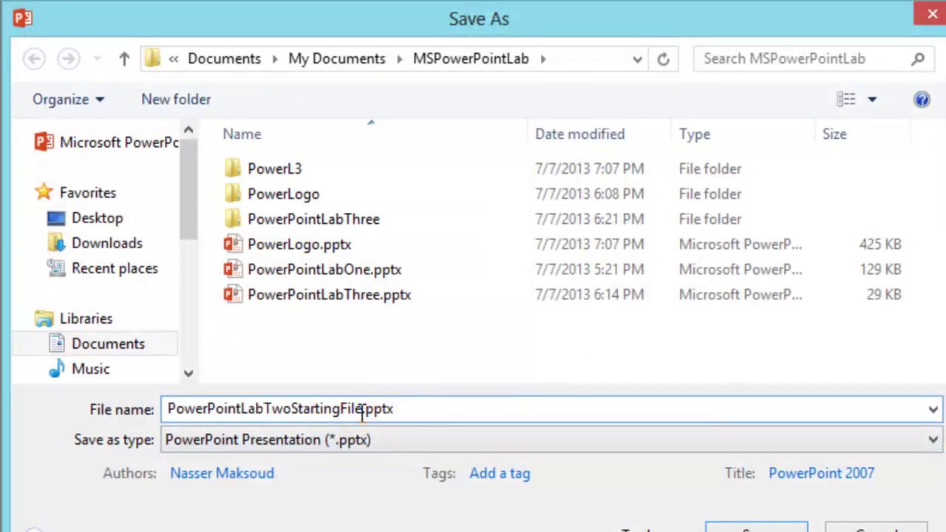
{"action": "key", "text": "BackSpace"}
{"action": "key", "text": "BackSpace"}
{"action": "key", "text": "BackSpace"}
{"action": "key", "text": "BackSpace"}
{"action": "key", "text": "BackSpace"}
{"action": "key", "text": "BackSpace"}
{"action": "key", "text": "BackSpace"}
{"action": "key", "text": "BackSpace"}
{"action": "key", "text": "BackSpace"}
{"action": "key", "text": "BackSpace"}
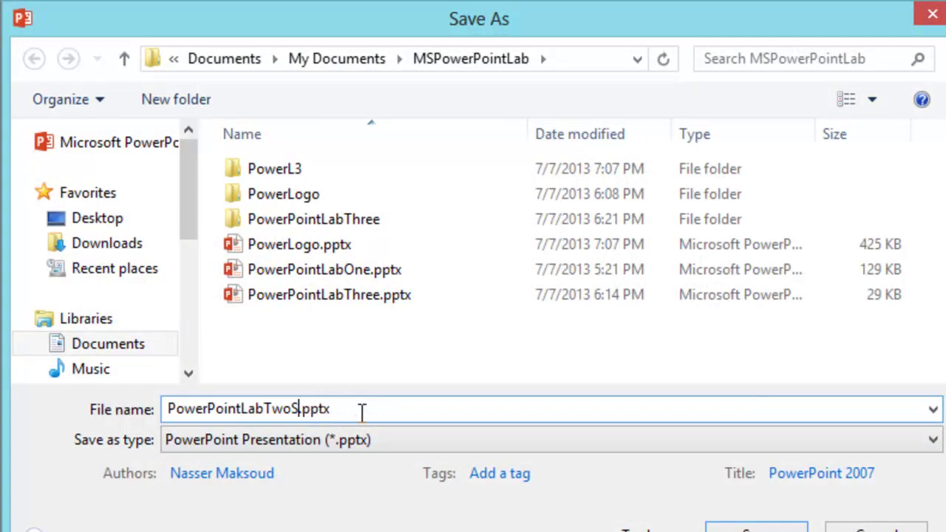
{"action": "key", "text": "BackSpace"}
{"action": "left_click", "coordinate": [739, 528]}
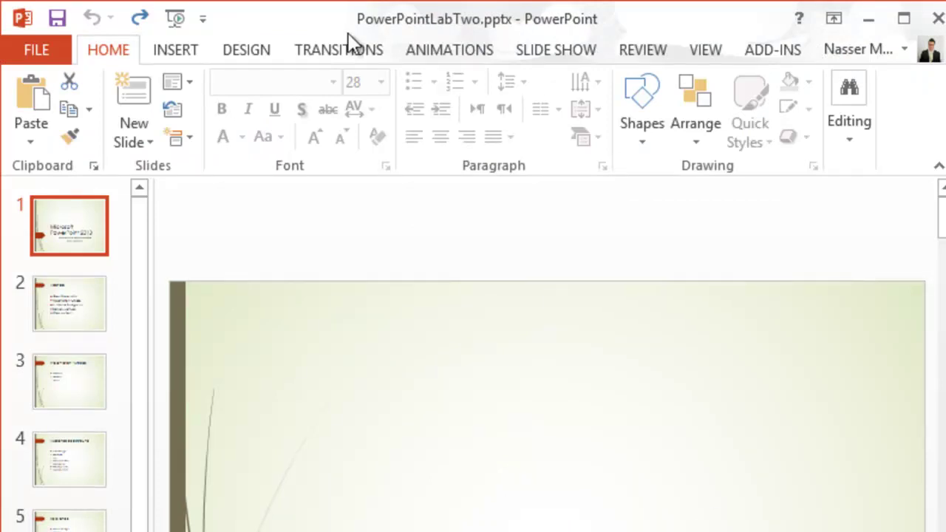
- Choose Ripple from the full Transitions gallery and apply it to all slides
{"action": "left_click", "coordinate": [343, 40]}
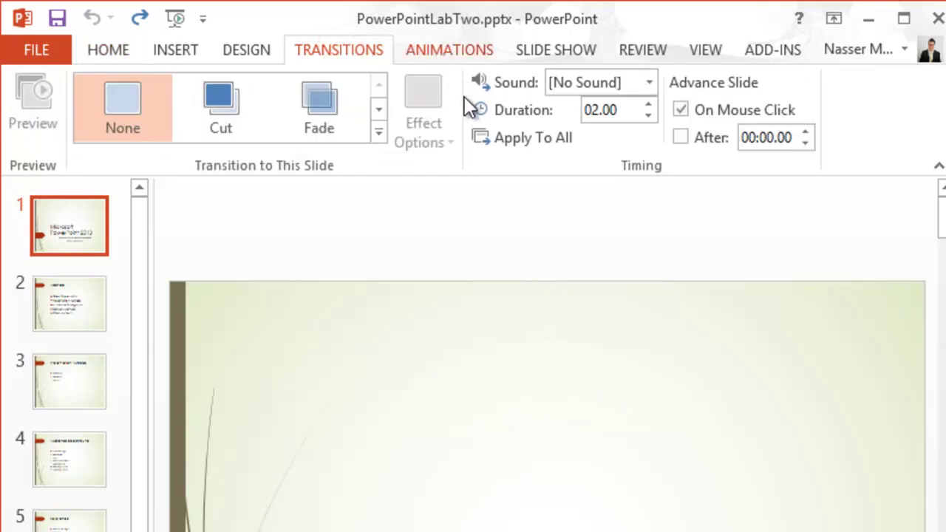
{"action": "left_click", "coordinate": [378, 133]}
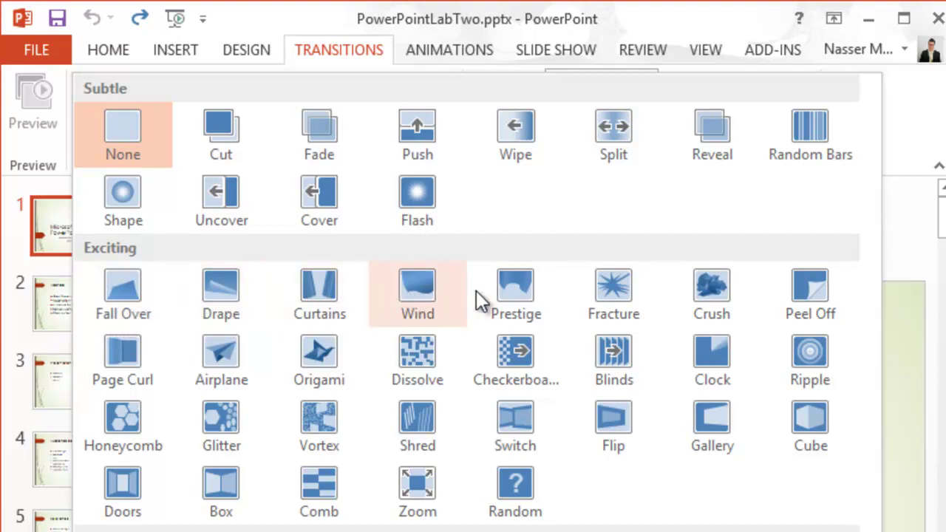
{"action": "left_click", "coordinate": [808, 362]}
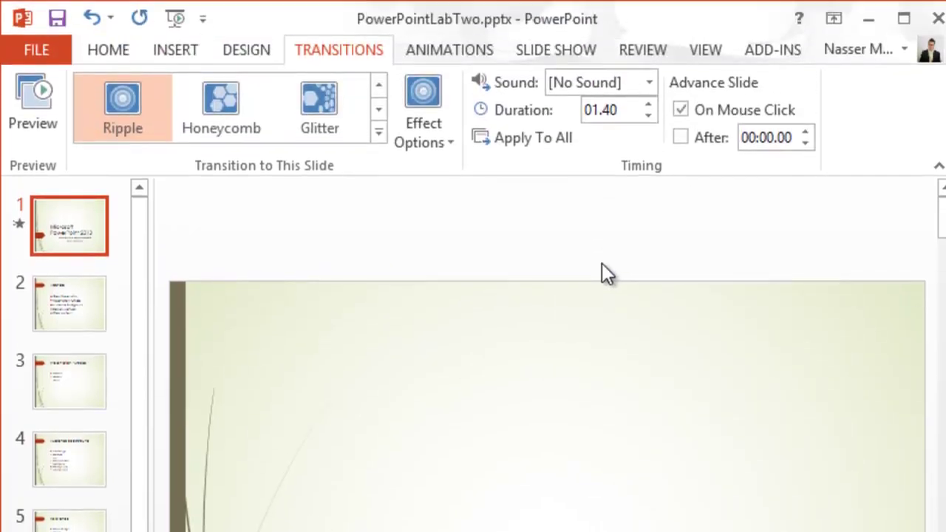
{"action": "left_click", "coordinate": [526, 137]}
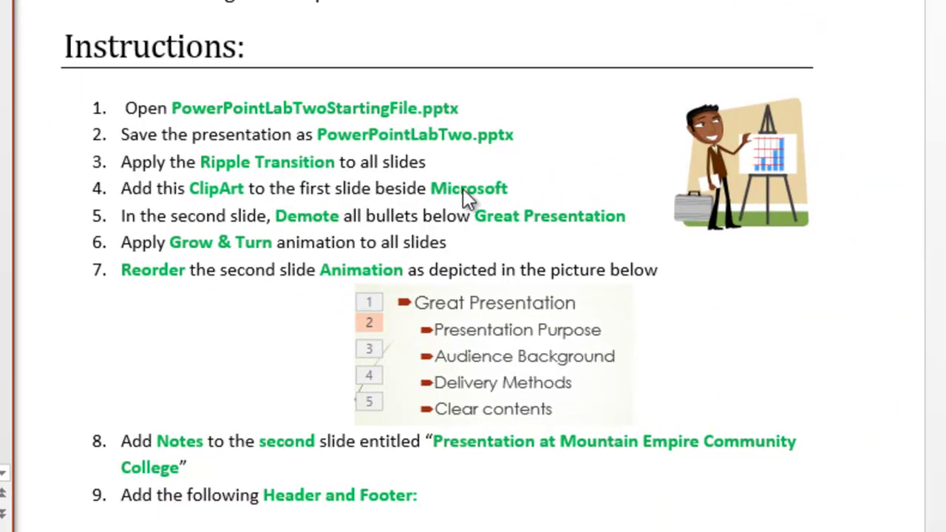
- Paste the presenter clip art onto slide 1 and place it beside 'Microsoft', above 2013
{"action": "left_click", "coordinate": [754, 130]}
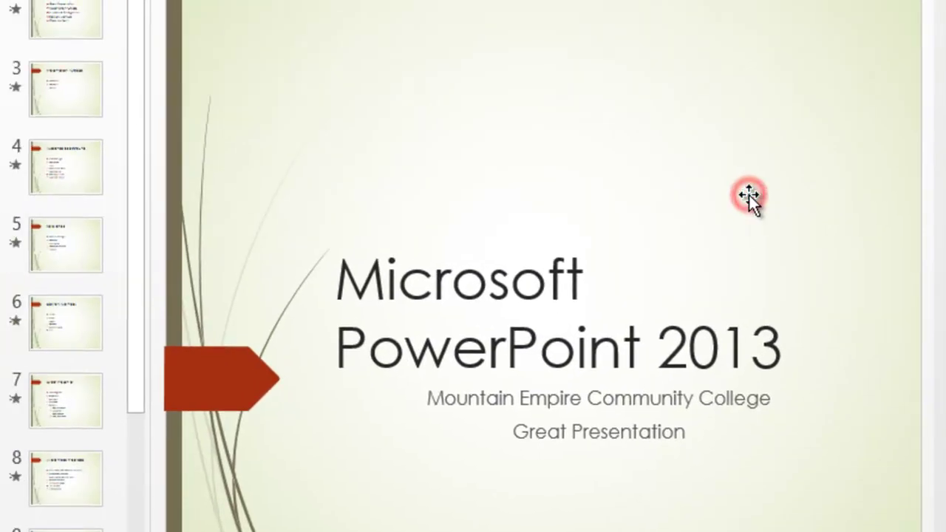
{"action": "left_click", "coordinate": [750, 197]}
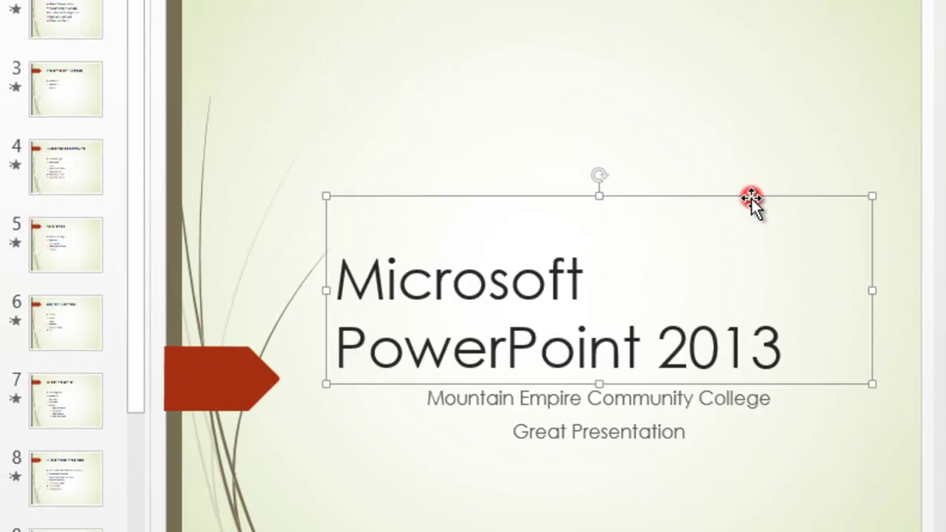
{"action": "left_click", "coordinate": [777, 168]}
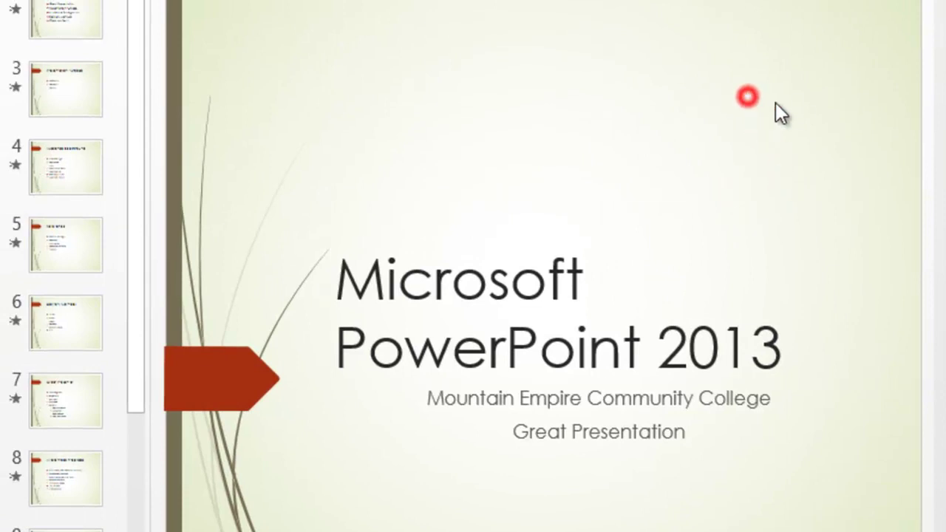
{"action": "left_click", "coordinate": [735, 247]}
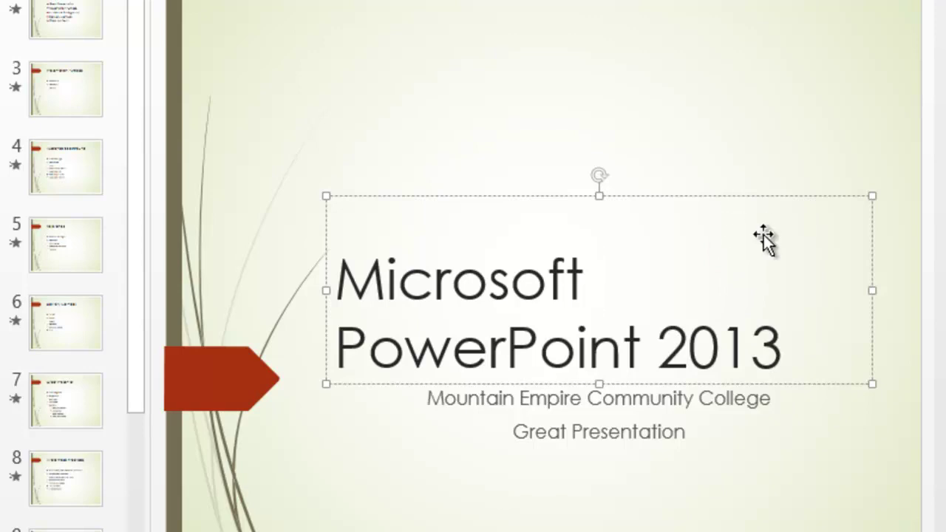
{"action": "left_click", "coordinate": [746, 69]}
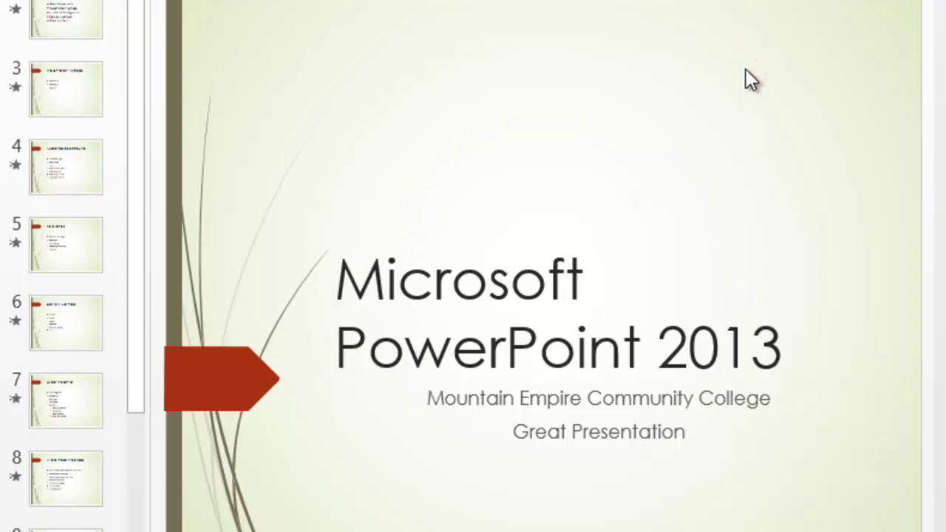
{"action": "key", "text": "ctrl+v"}
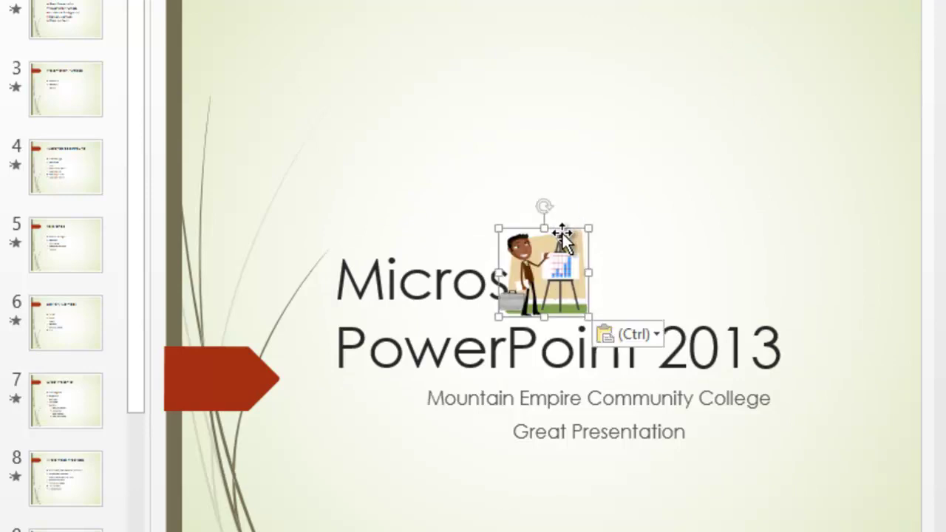
{"action": "left_click_drag", "start_coordinate": [562, 233], "coordinate": [733, 245]}
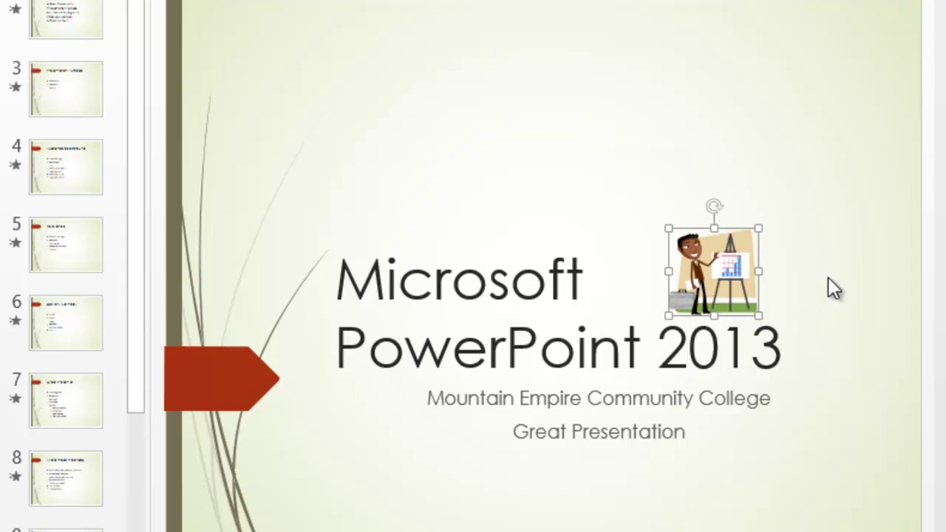
{"action": "left_click", "coordinate": [818, 219]}
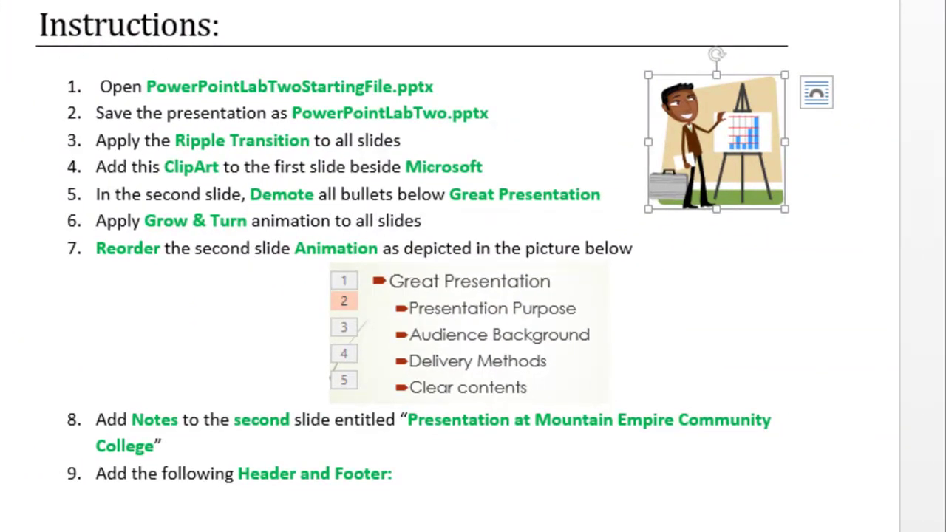
- On the Agenda slide, select the bullets from Presentation Purpose through Delivery Methods
{"action": "left_click", "coordinate": [402, 191]}
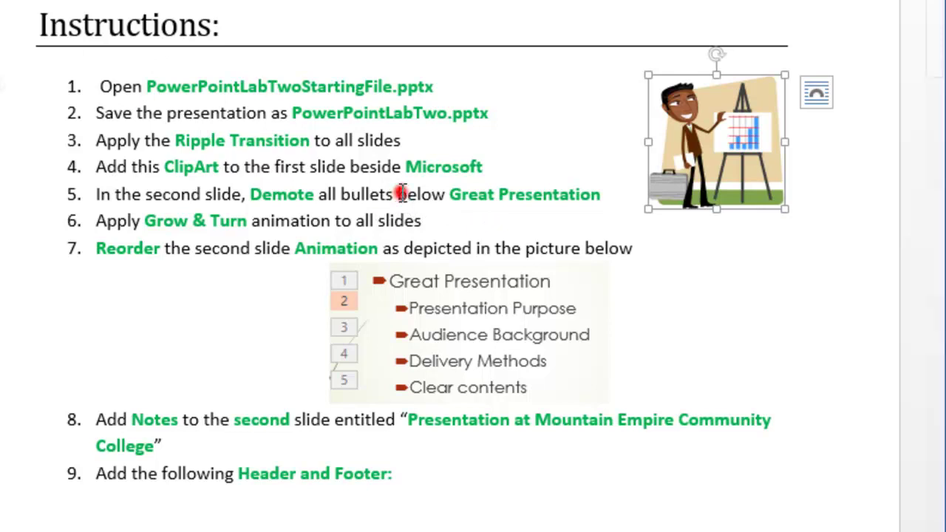
{"action": "double_click", "coordinate": [402, 192]}
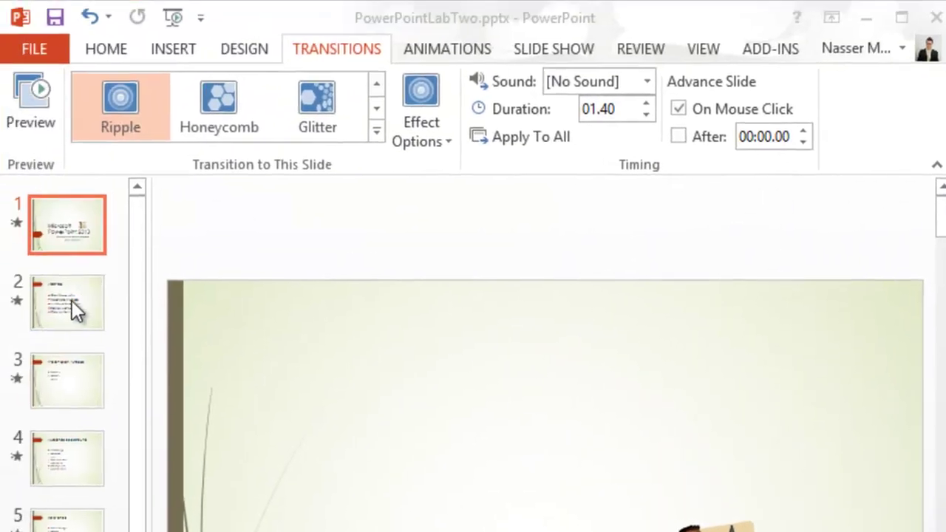
{"action": "left_click", "coordinate": [68, 290]}
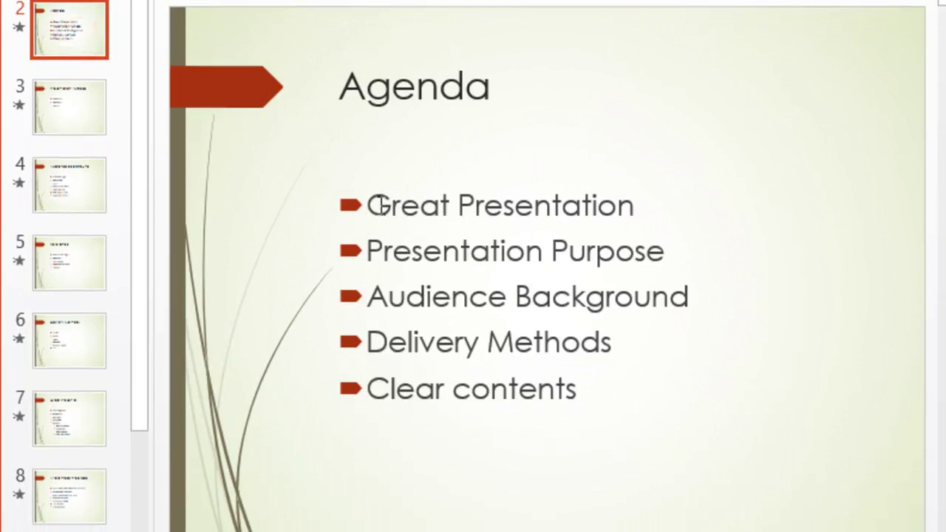
{"action": "left_click", "coordinate": [380, 210]}
{"action": "left_click", "coordinate": [364, 242]}
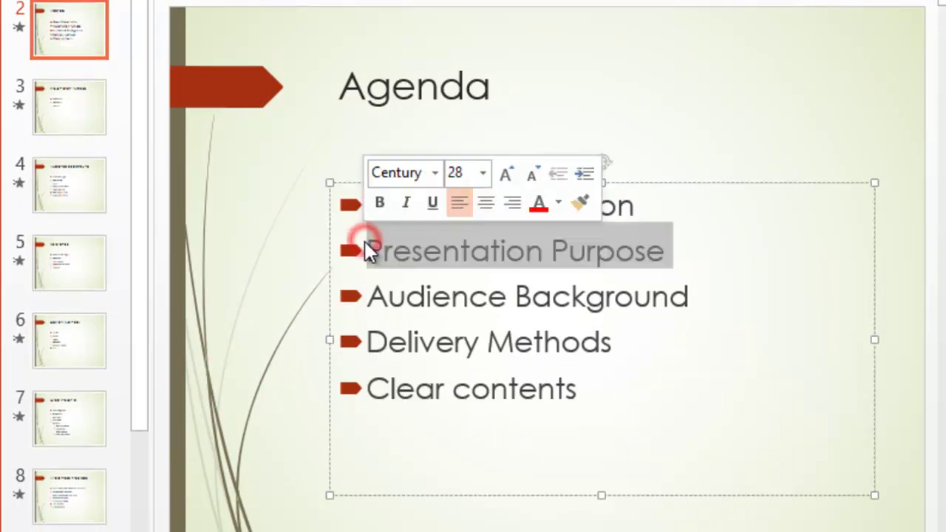
{"action": "left_click", "coordinate": [369, 249]}
{"action": "mouse_move", "coordinate": [366, 249]}
{"action": "left_mouse_down"}
{"action": "mouse_move", "coordinate": [534, 334]}
{"action": "mouse_move", "coordinate": [602, 382]}
{"action": "left_mouse_up"}
- Indent the four bullets one level under Great Presentation and show slide 2's Animations tab
{"action": "key", "text": "Tab"}
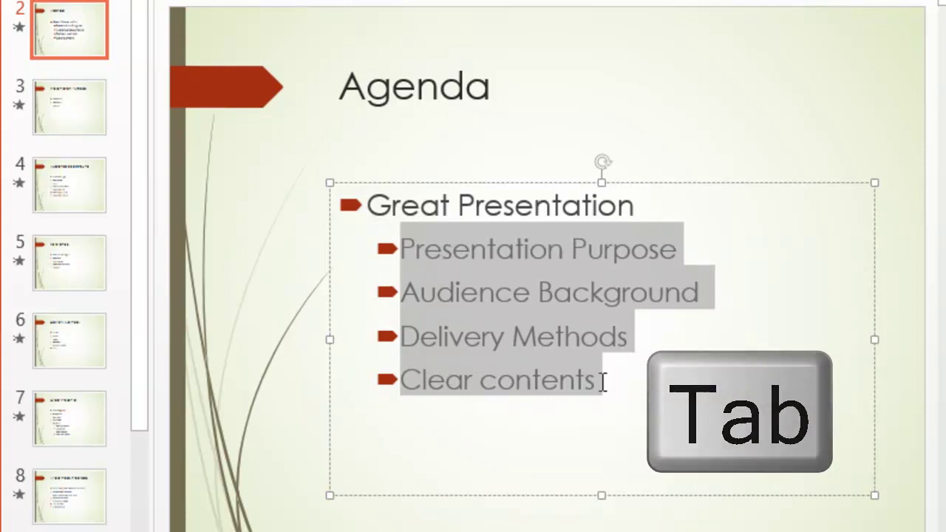
{"action": "key", "text": "shift+Tab"}
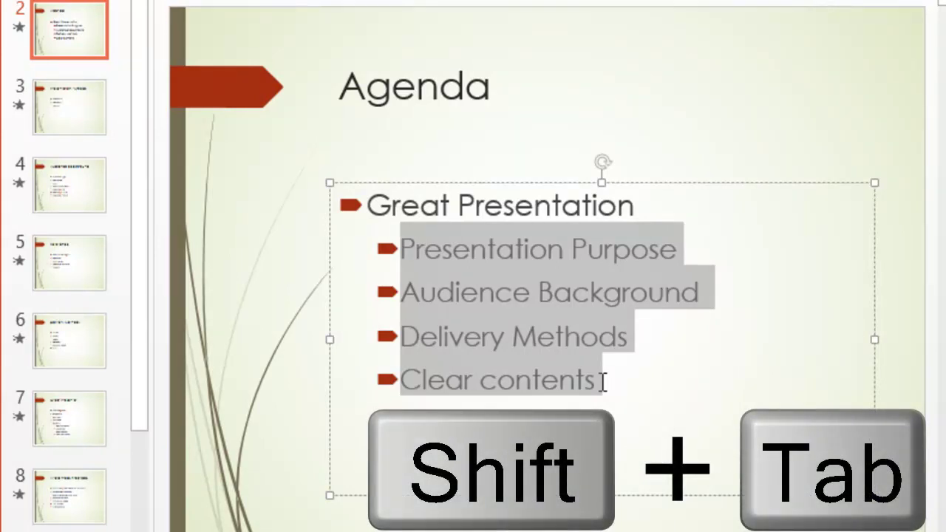
{"action": "key", "text": "shift+Tab"}
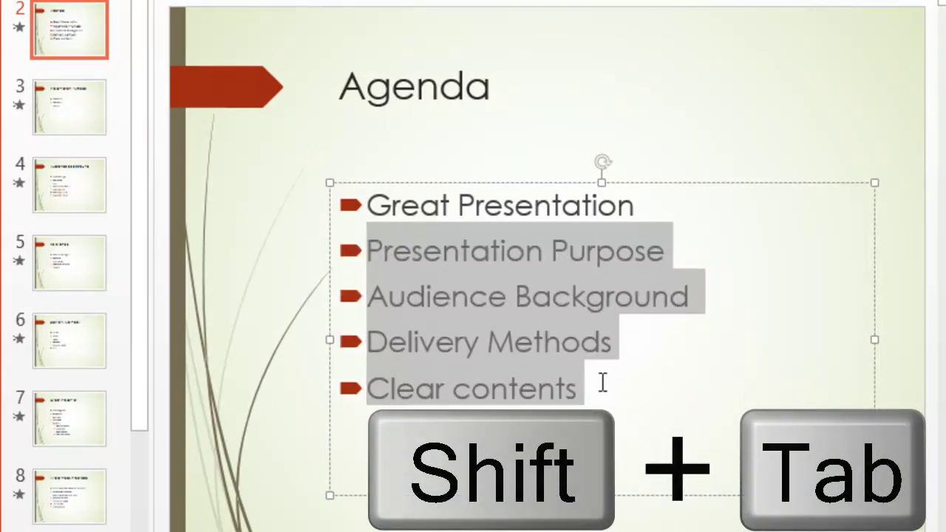
{"action": "key", "text": "Tab"}
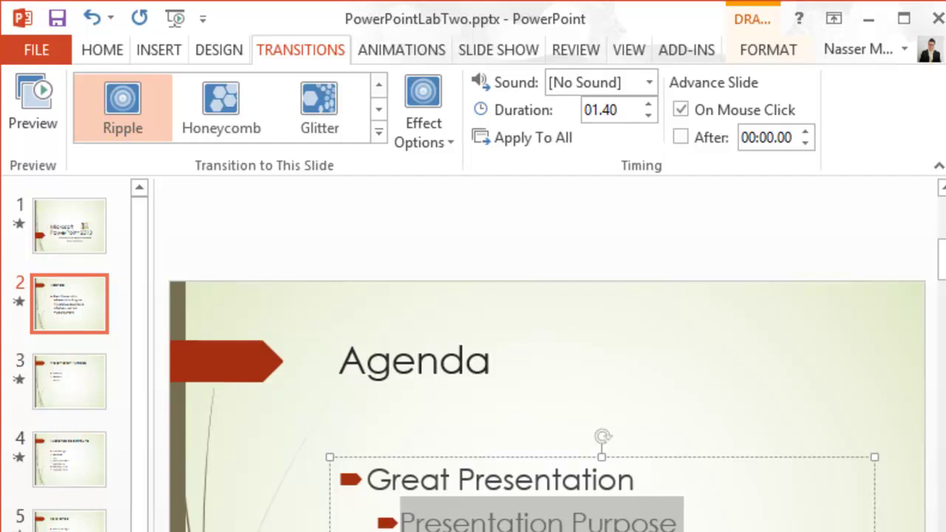
{"action": "left_click", "coordinate": [448, 522]}
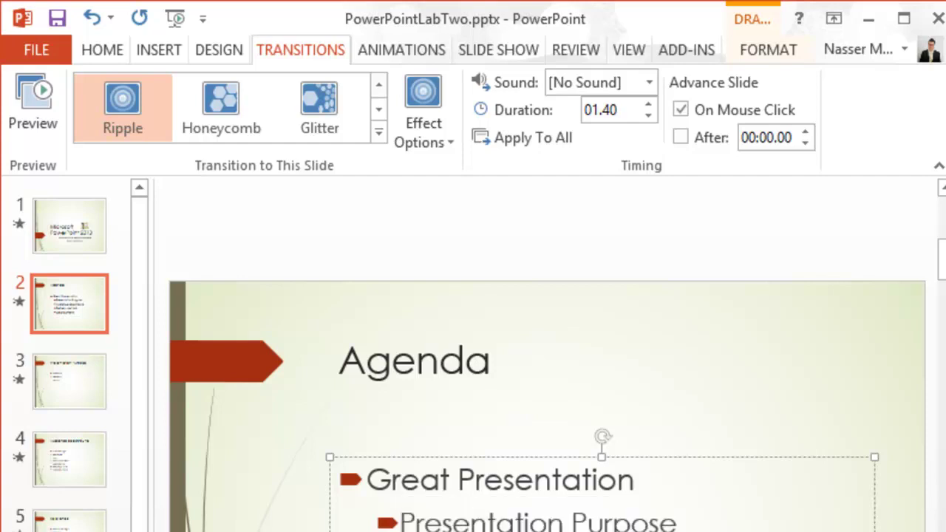
{"action": "left_click", "coordinate": [68, 299]}
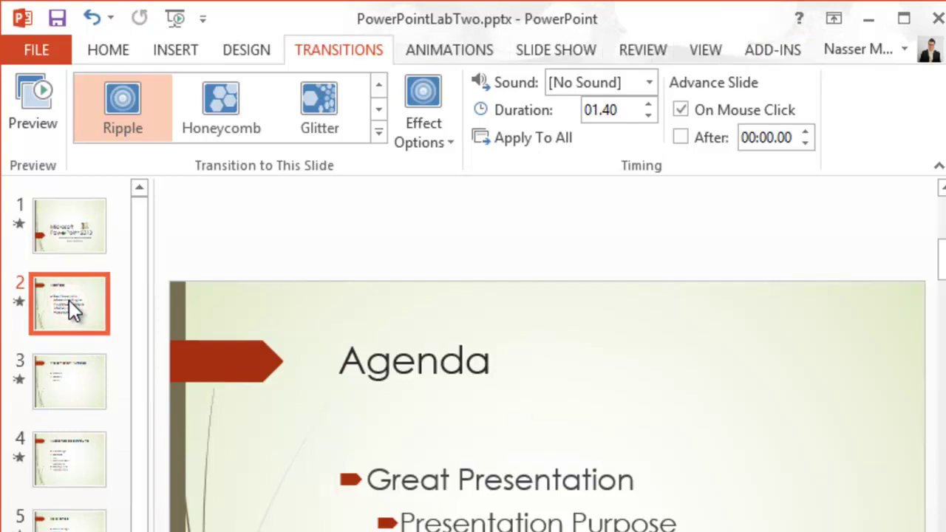
{"action": "left_click", "coordinate": [422, 52]}
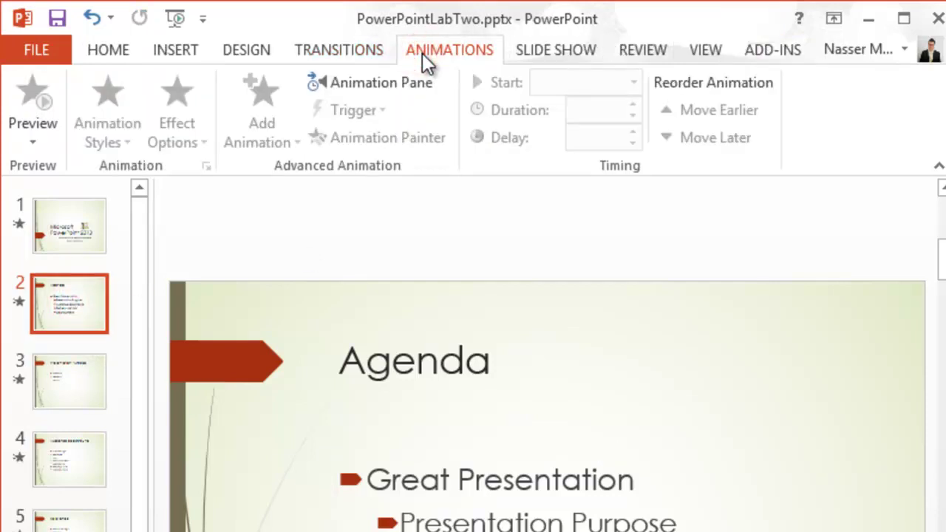
- Maximize the PowerPoint window and select the Agenda bullet text box
{"action": "left_click", "coordinate": [904, 18]}
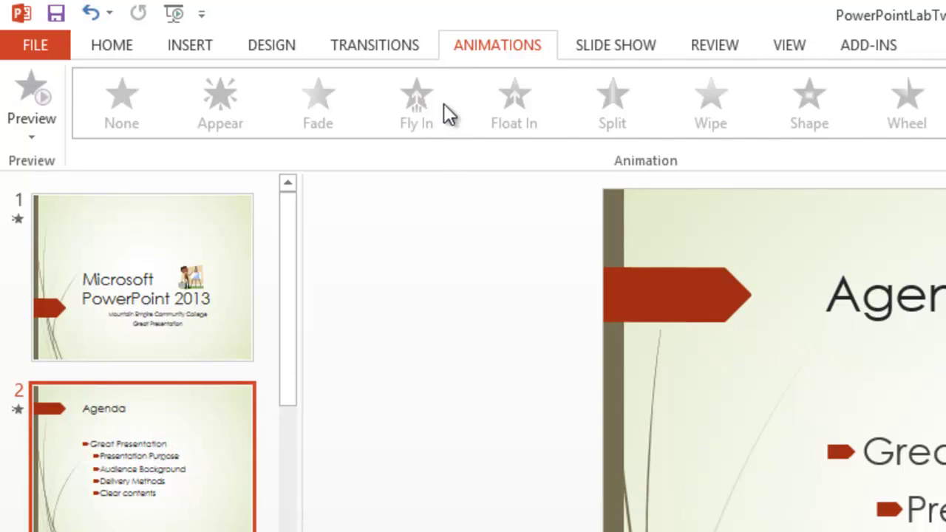
{"action": "left_click", "coordinate": [211, 98]}
{"action": "left_click", "coordinate": [300, 100]}
{"action": "left_click", "coordinate": [527, 92]}
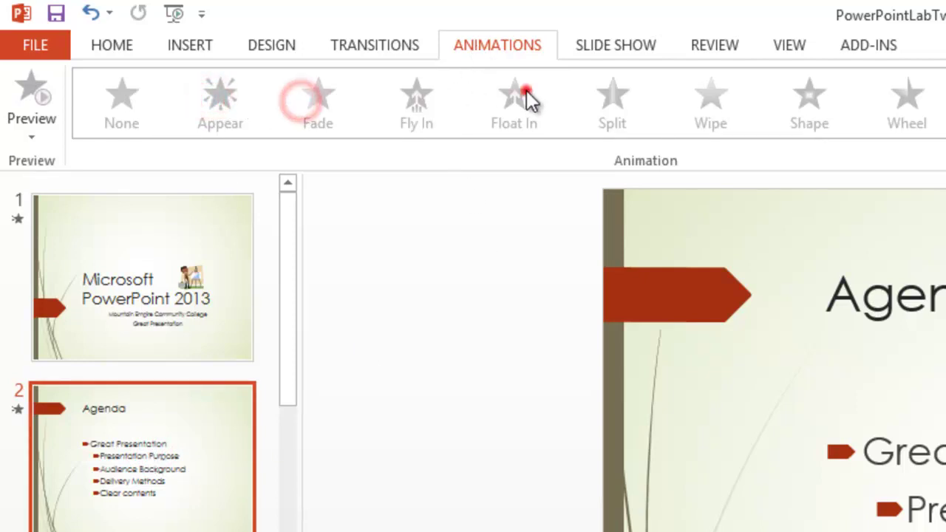
{"action": "left_click", "coordinate": [803, 110]}
{"action": "left_click", "coordinate": [329, 286]}
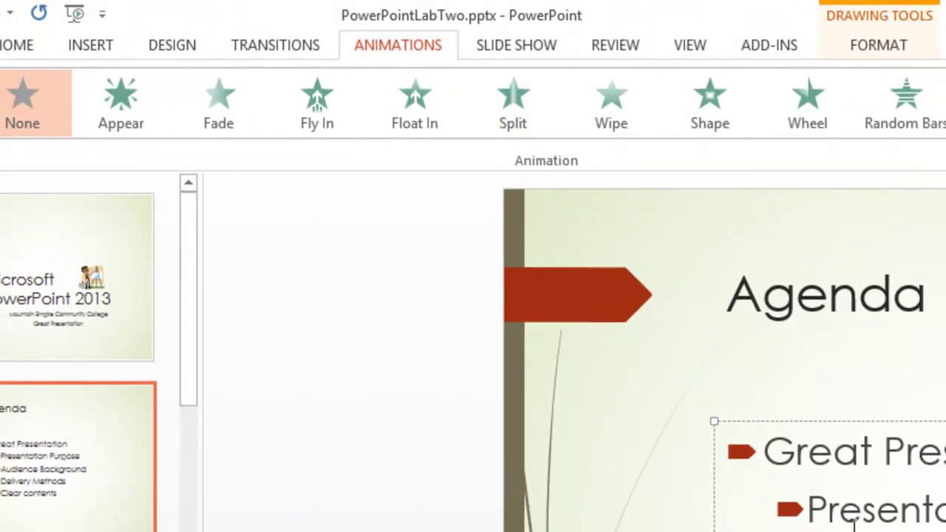
{"action": "left_click", "coordinate": [68, 453]}
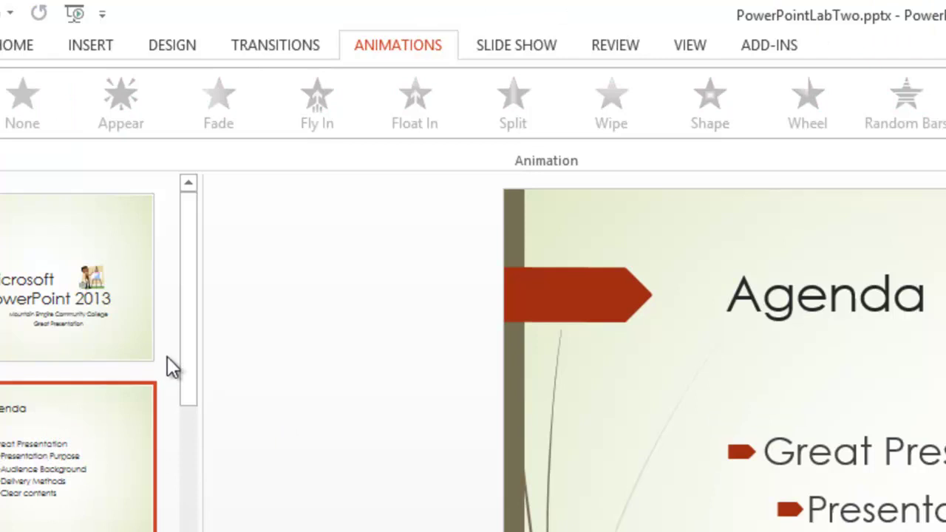
- Apply the Grow & Turn entrance animation to the Agenda bullet list
{"action": "left_click", "coordinate": [233, 103]}
{"action": "left_click", "coordinate": [377, 93]}
{"action": "left_click", "coordinate": [515, 105]}
{"action": "left_click", "coordinate": [774, 470]}
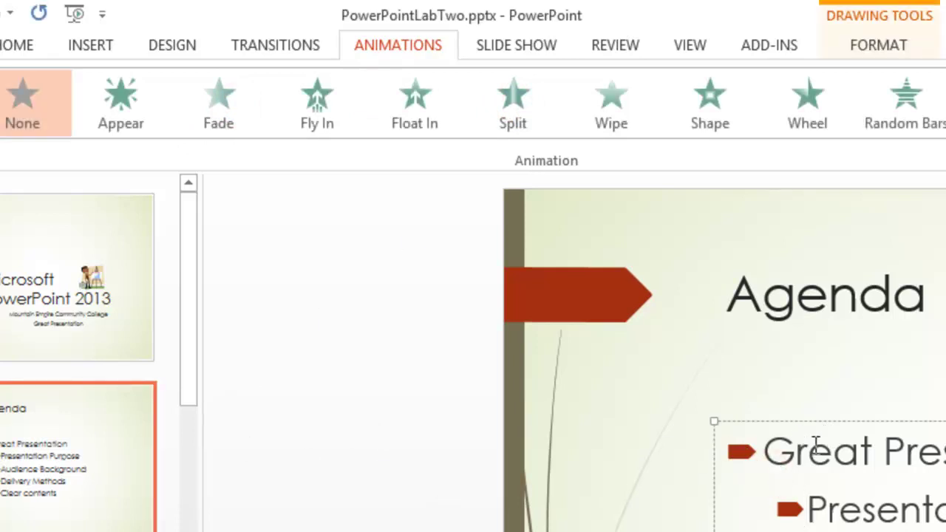
{"action": "left_click", "coordinate": [784, 456]}
{"action": "left_click", "coordinate": [400, 41]}
{"action": "left_click", "coordinate": [788, 98]}
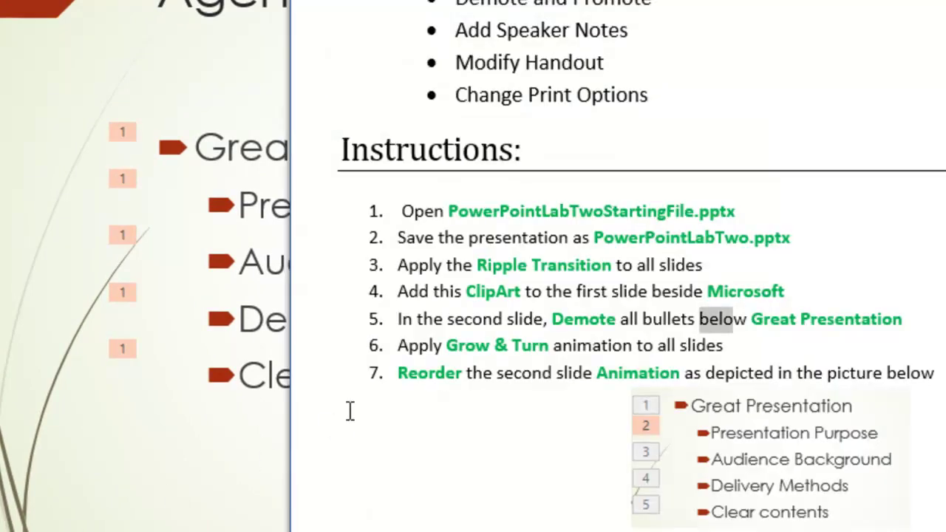
- Read step 6 on Grow & Turn and step 7 on reordering, then return to PowerPoint
{"action": "left_click", "coordinate": [532, 345]}
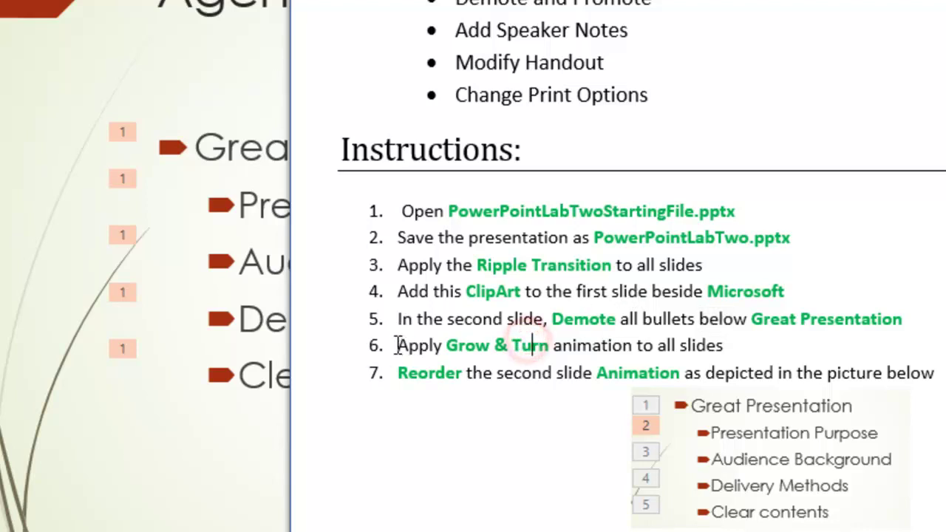
{"action": "left_click_drag", "start_coordinate": [397, 346], "coordinate": [579, 341]}
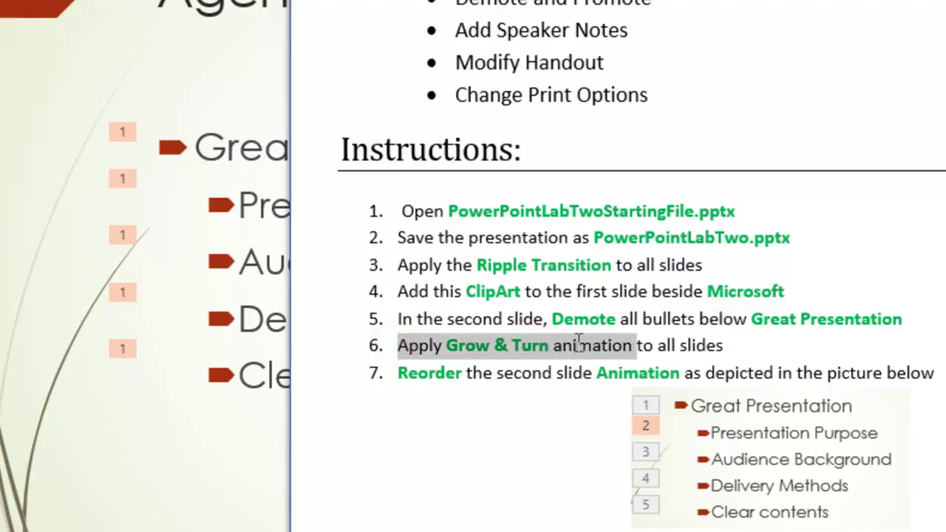
{"action": "left_click_drag", "start_coordinate": [579, 342], "coordinate": [727, 346]}
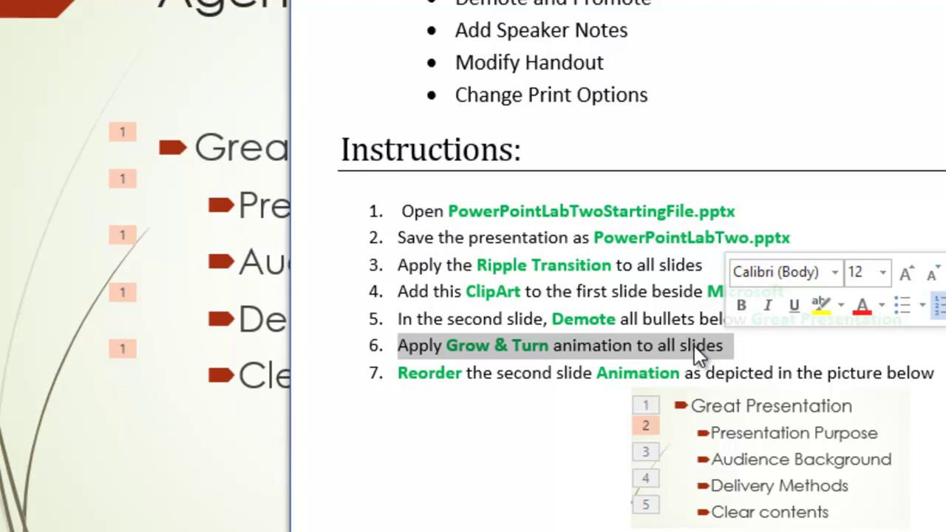
{"action": "left_click", "coordinate": [680, 345]}
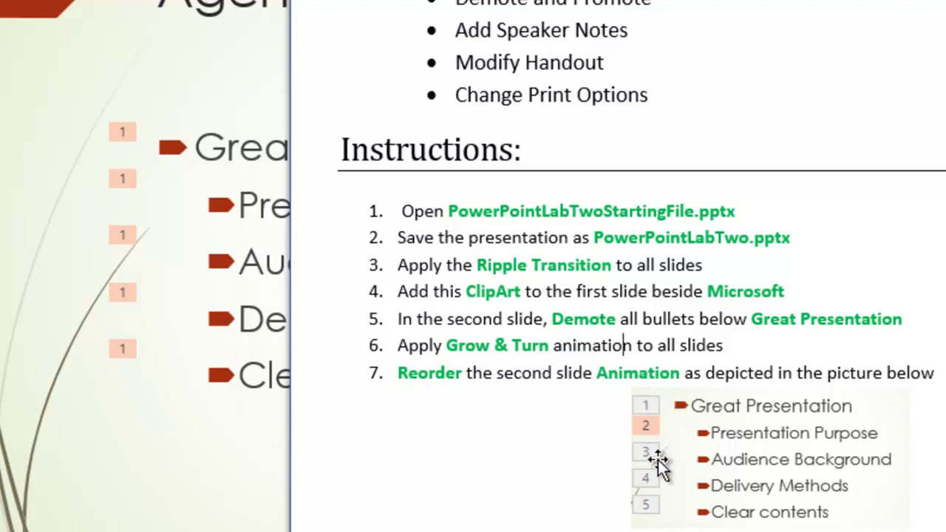
{"action": "left_click", "coordinate": [187, 388]}
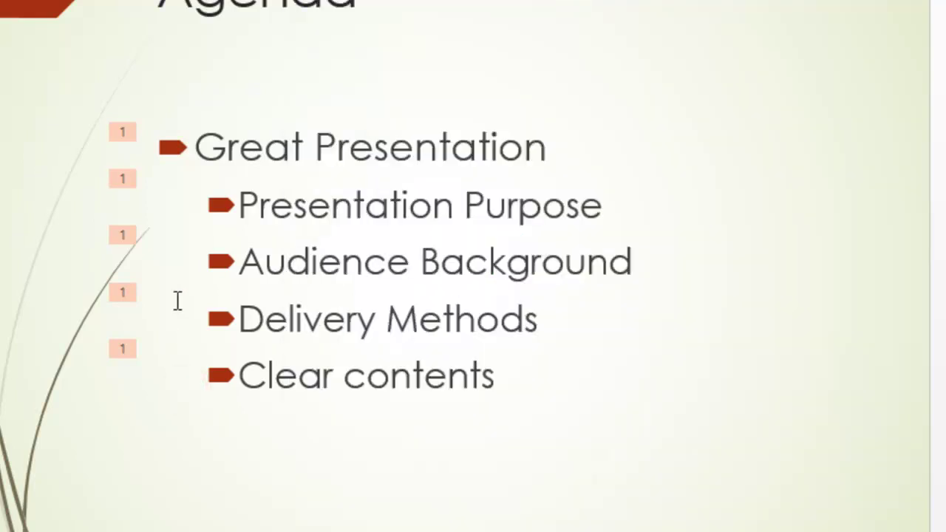
- Set the Agenda sub-bullets to start On Click, numbered 2–5, and play the show from this slide
{"action": "left_click", "coordinate": [204, 169]}
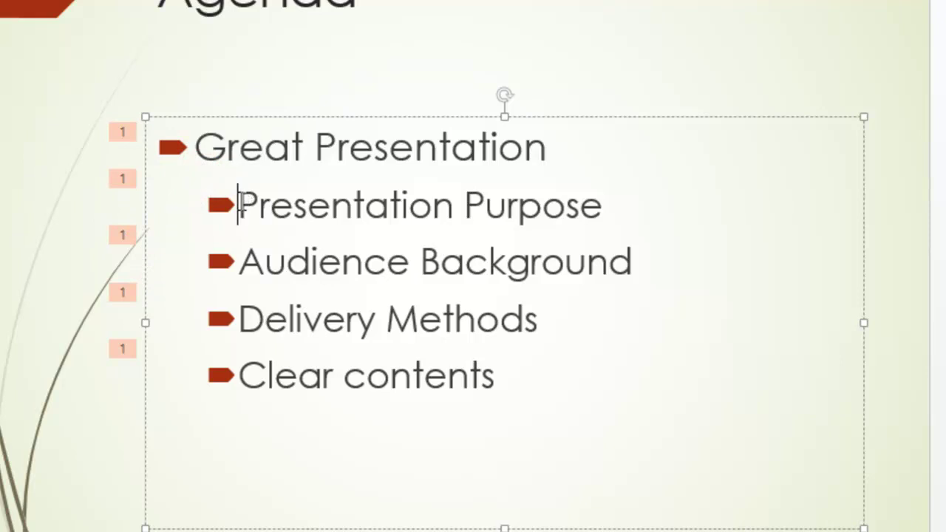
{"action": "mouse_move", "coordinate": [240, 204]}
{"action": "left_mouse_down"}
{"action": "mouse_move", "coordinate": [529, 298]}
{"action": "mouse_move", "coordinate": [590, 365]}
{"action": "left_mouse_up"}
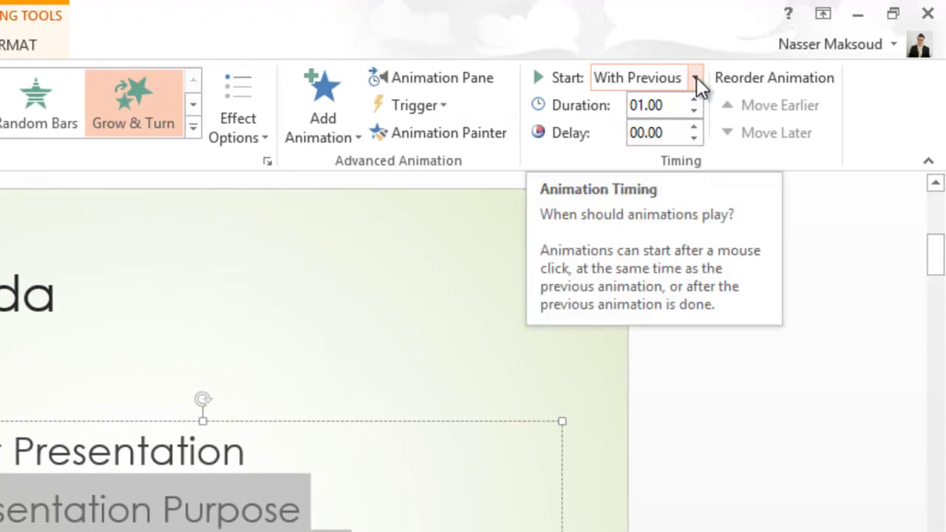
{"action": "left_click", "coordinate": [696, 77]}
{"action": "left_click", "coordinate": [656, 104]}
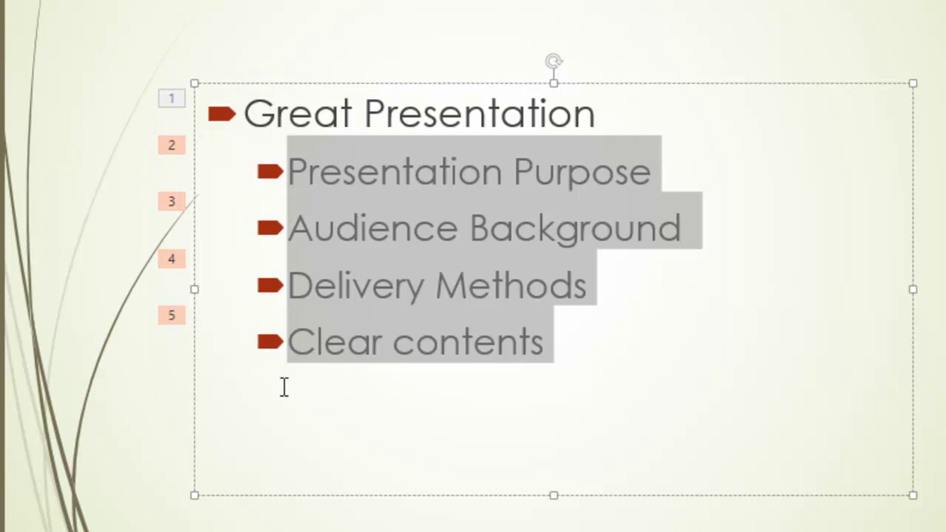
{"action": "key", "text": "shift+F5"}
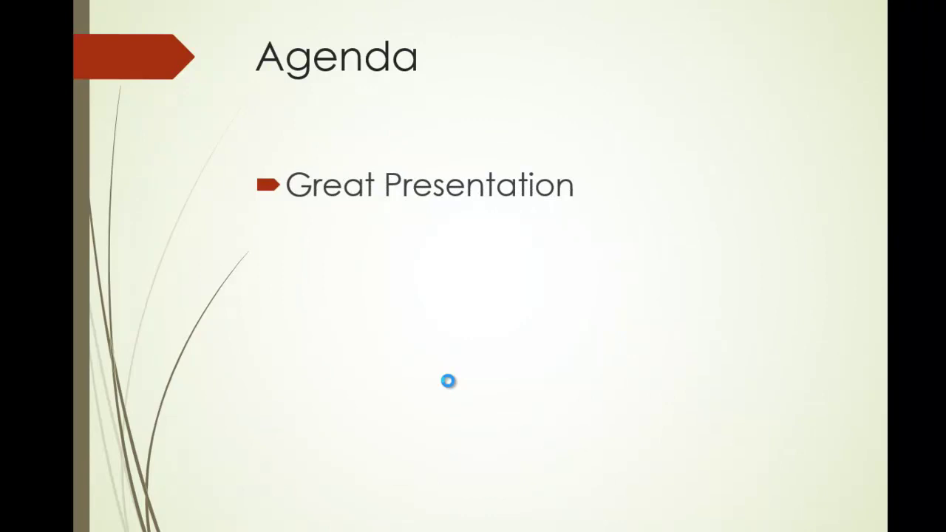
- Reveal the four sub-bullets, advance to the Presentation Purpose slide, then exit with Esc
{"action": "left_click", "coordinate": [448, 381]}
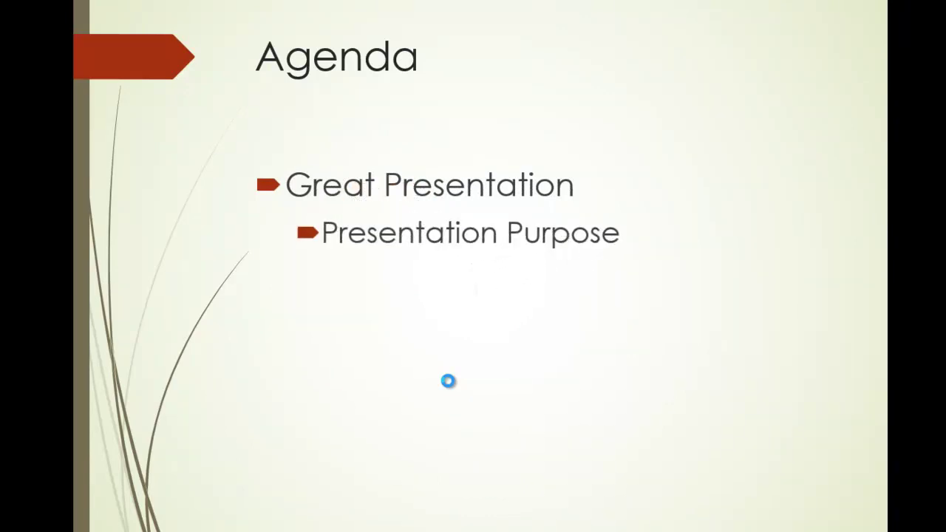
{"action": "left_click", "coordinate": [448, 381]}
{"action": "left_click", "coordinate": [448, 381]}
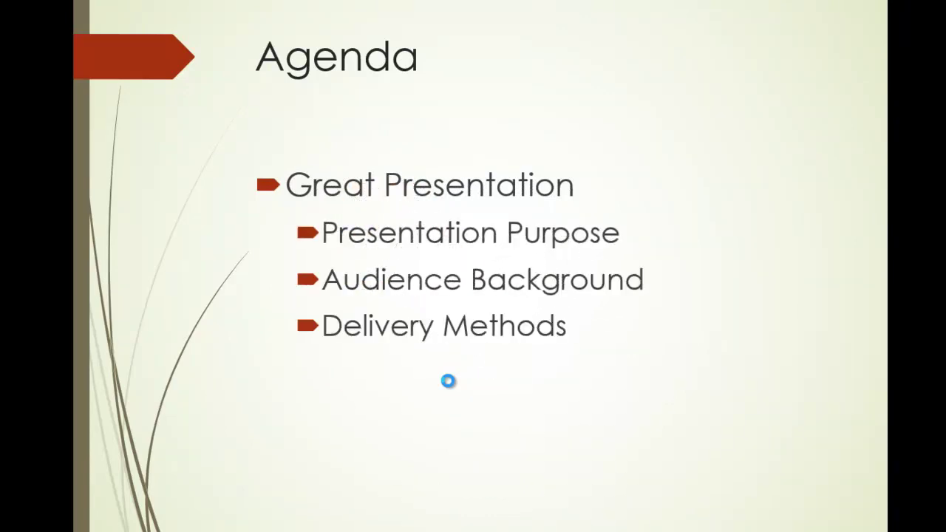
{"action": "left_click", "coordinate": [448, 380]}
{"action": "left_click", "coordinate": [448, 381]}
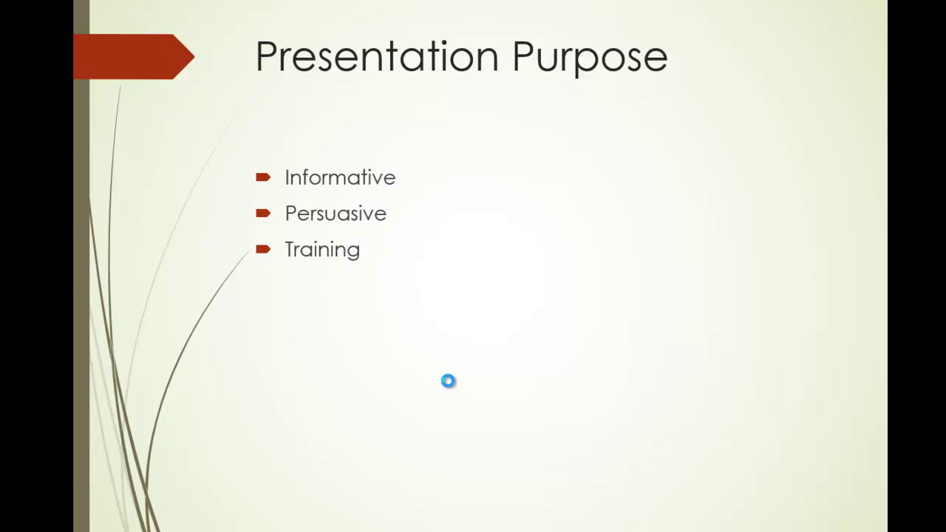
{"action": "key", "text": "Escape"}
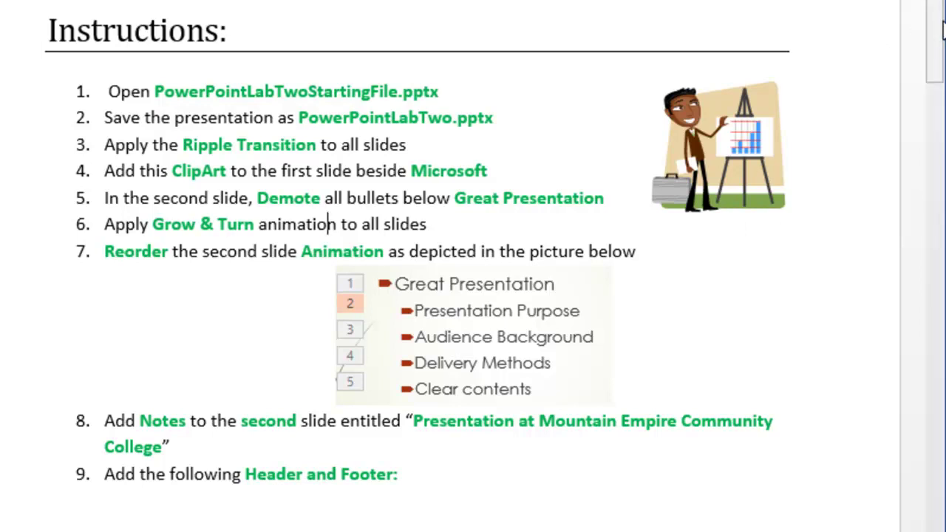
- Scroll the Word instructions to step 8 about slide notes, then return to PowerPoint's Agenda slide
{"action": "left_click_drag", "start_coordinate": [940, 37], "coordinate": [939, 94]}
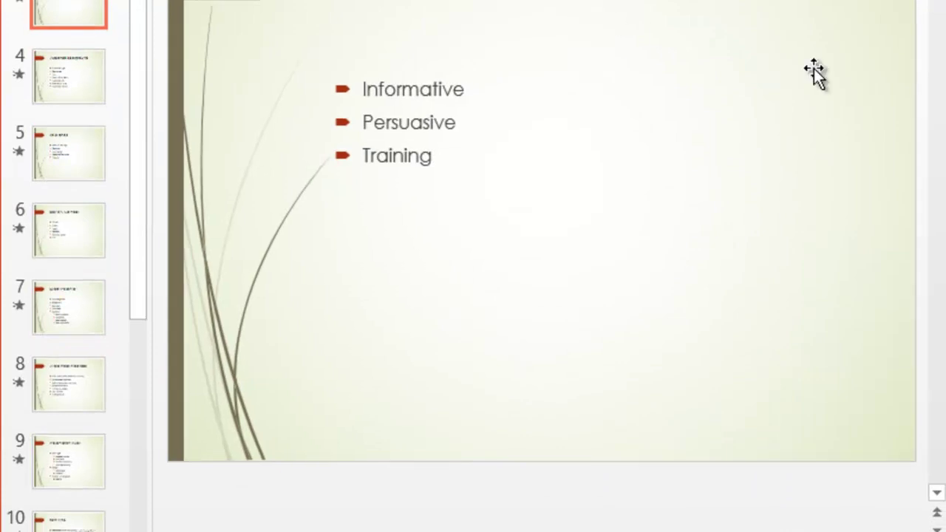
{"action": "key", "text": "Page_Up"}
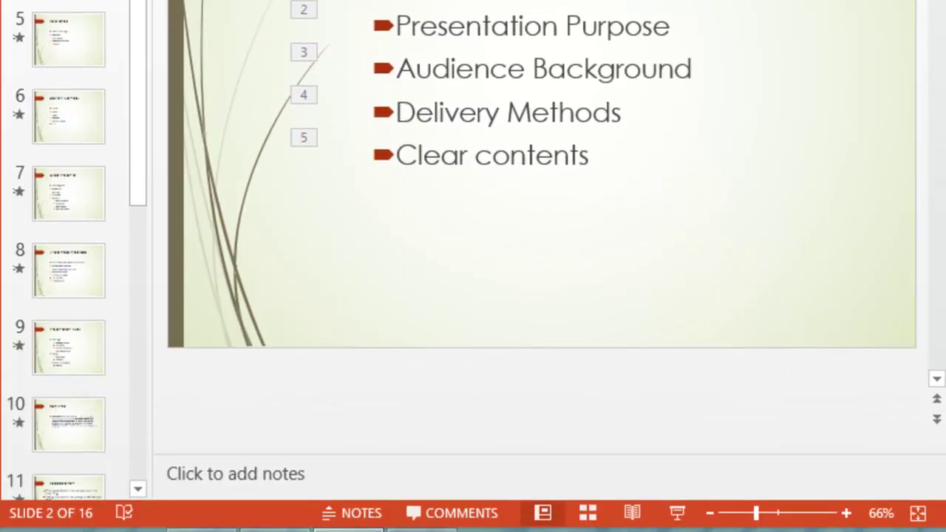
- Enlarge the notes pane and type 'Presentation at Mountain Empire Community College' as slide 2's note
{"action": "left_click_drag", "start_coordinate": [486, 452], "coordinate": [494, 311]}
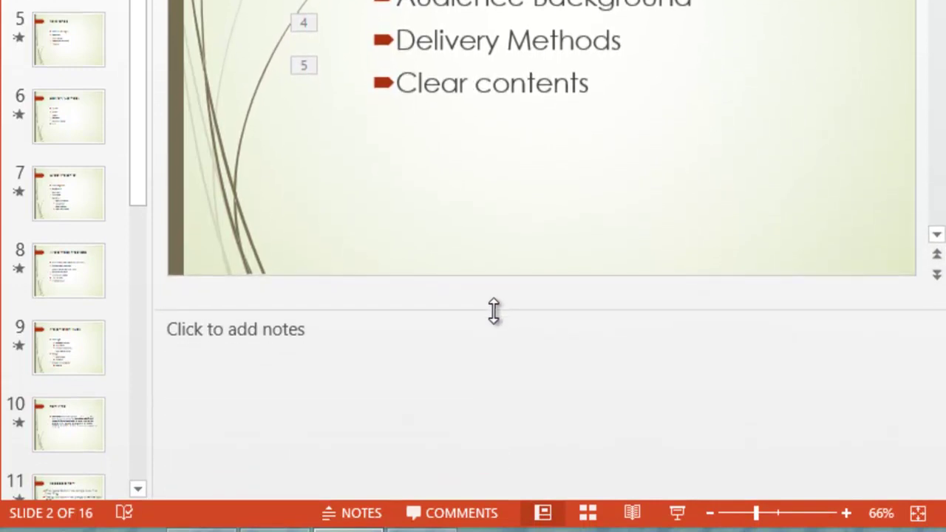
{"action": "left_click", "coordinate": [434, 349]}
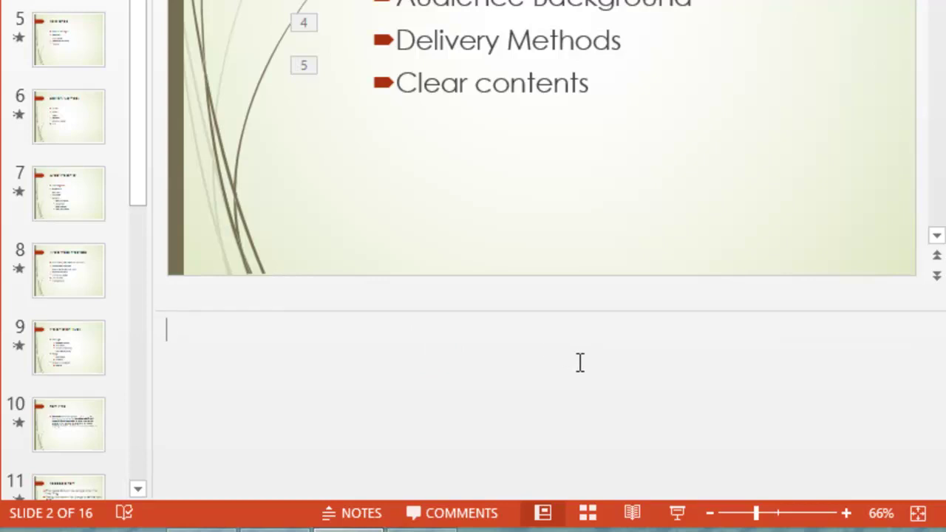
{"action": "type", "text": "Prese"}
{"action": "type", "text": "ntation "}
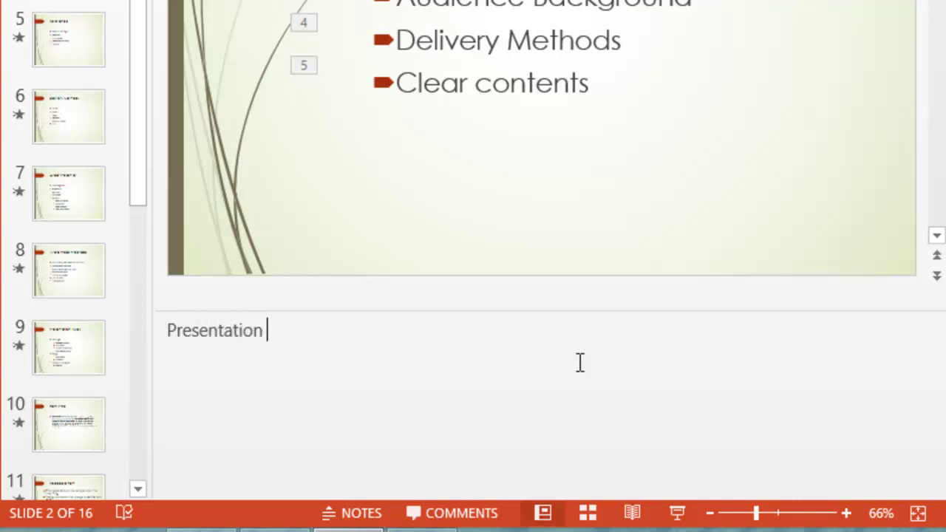
{"action": "type", "text": "at "}
{"action": "type", "text": "Mounta"}
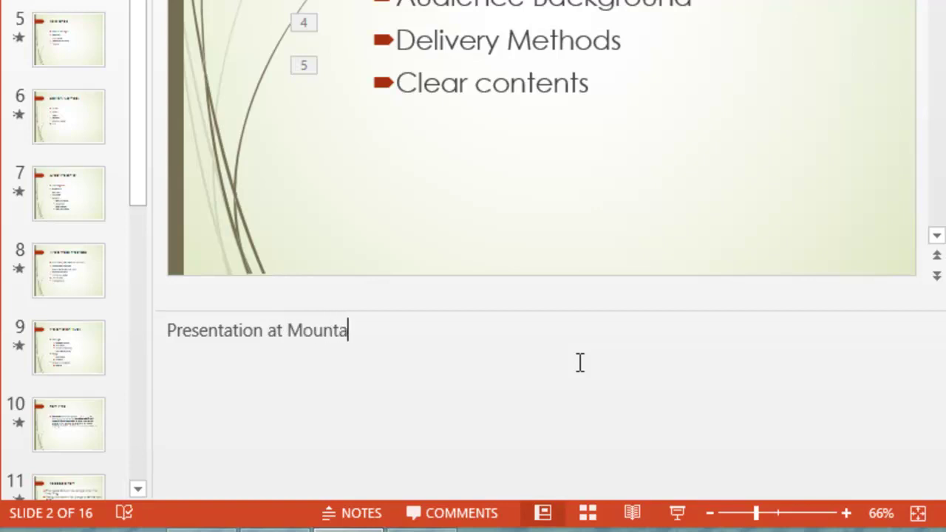
{"action": "type", "text": "in Emp"}
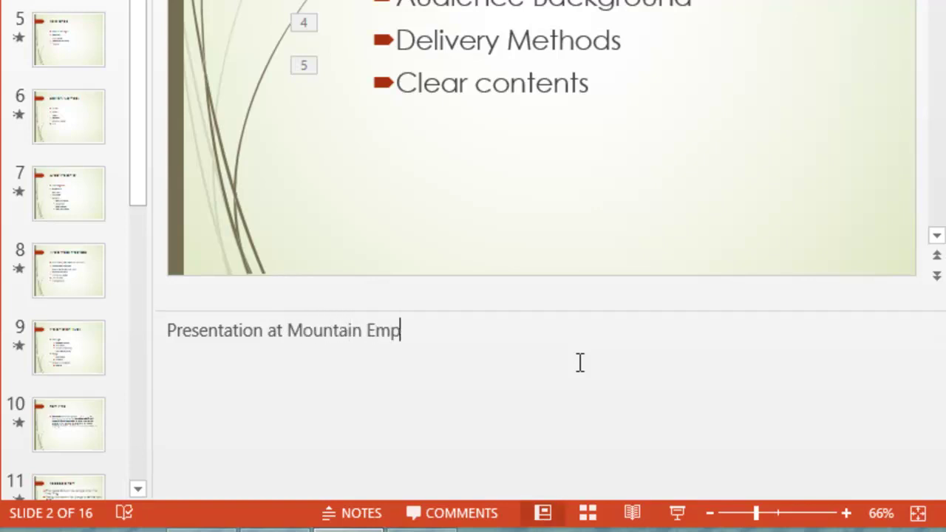
{"action": "type", "text": "ire Comm"}
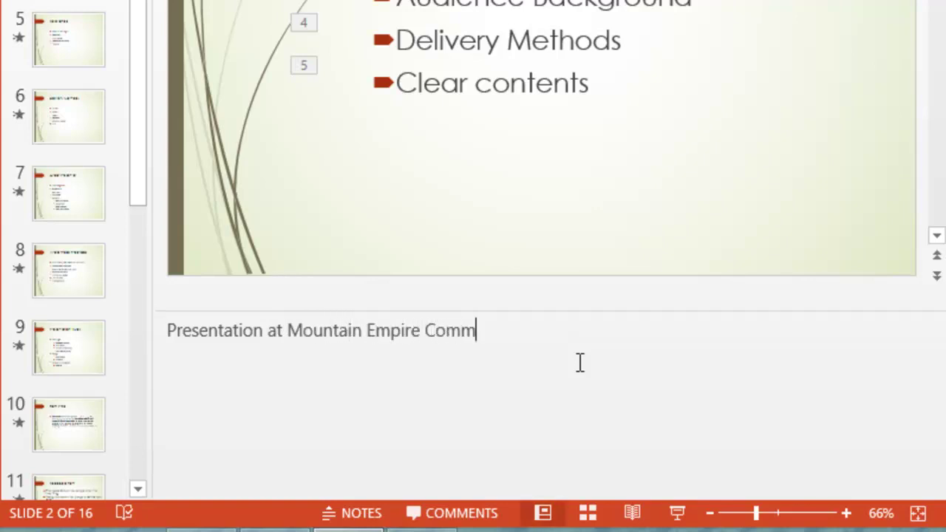
{"action": "type", "text": "unity Co"}
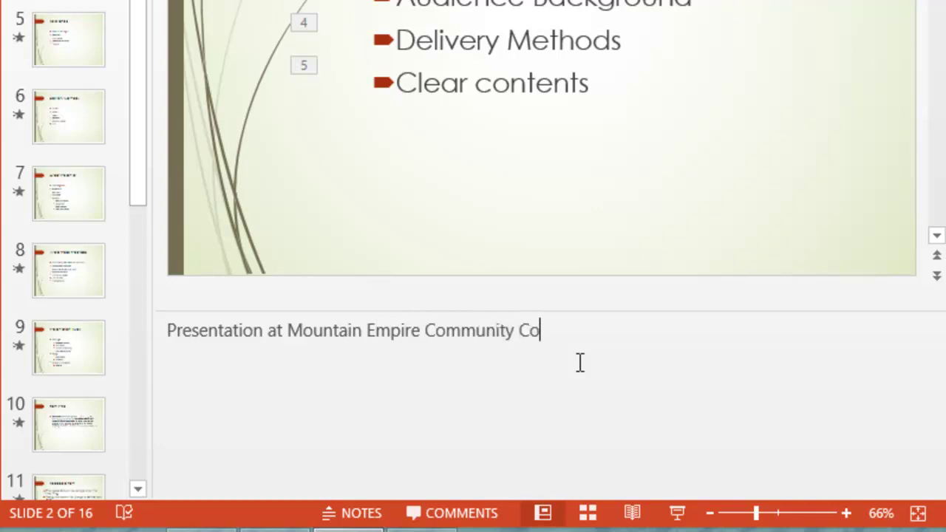
{"action": "type", "text": "llege"}
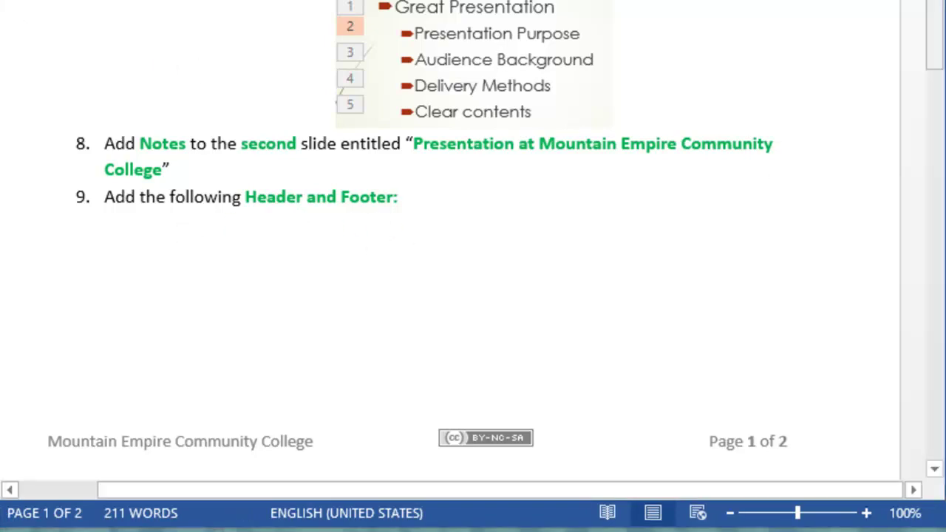
- Read ahead in Word, then restore and reposition PowerPoint and open the INSERT ribbon's Text options
{"action": "scroll", "coordinate": [473, 244], "scroll_direction": "down", "scroll_amount": 3}
{"action": "scroll", "coordinate": [473, 244], "scroll_direction": "down", "scroll_amount": 4}
{"action": "scroll", "coordinate": [473, 244], "scroll_direction": "down", "scroll_amount": 2}
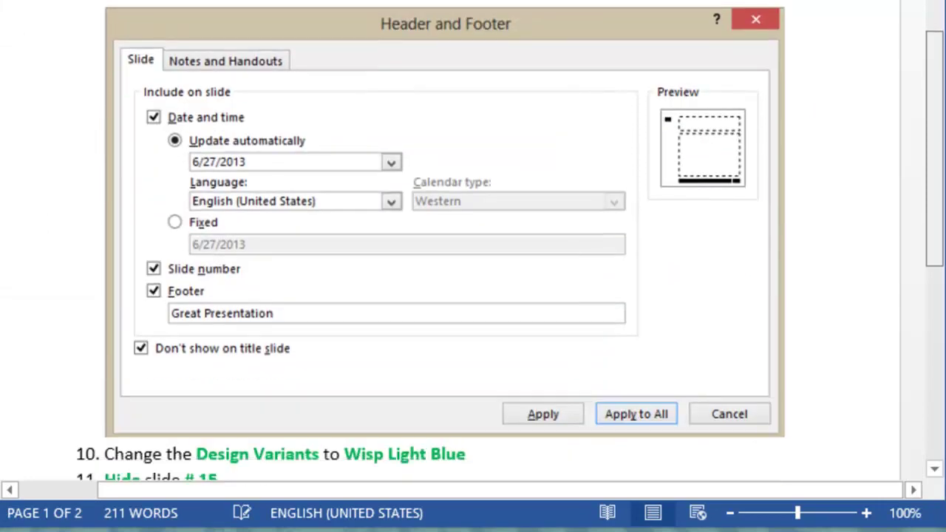
{"action": "scroll", "coordinate": [473, 244], "scroll_direction": "down", "scroll_amount": 1}
{"action": "scroll", "coordinate": [775, 363], "scroll_direction": "down", "scroll_amount": 1}
{"action": "scroll", "coordinate": [775, 363], "scroll_direction": "up", "scroll_amount": 3}
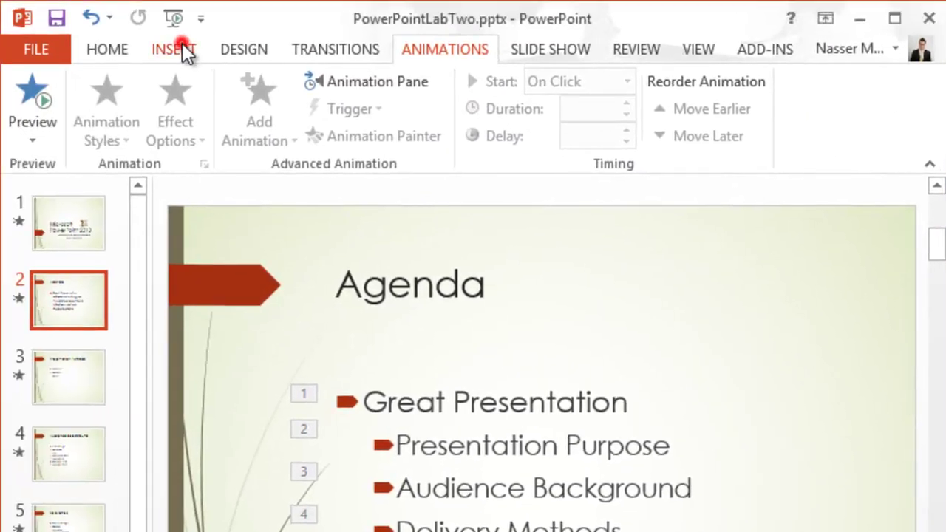
{"action": "left_click", "coordinate": [182, 42]}
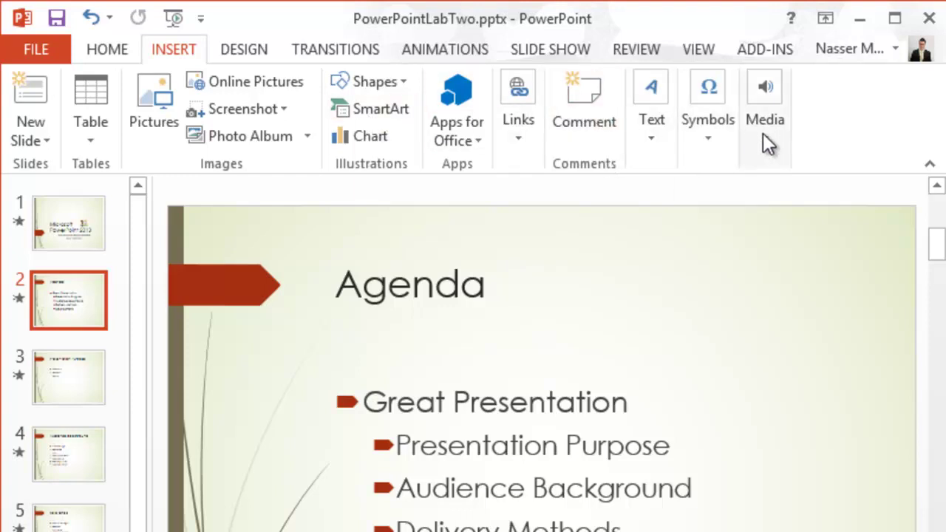
{"action": "left_click", "coordinate": [893, 19]}
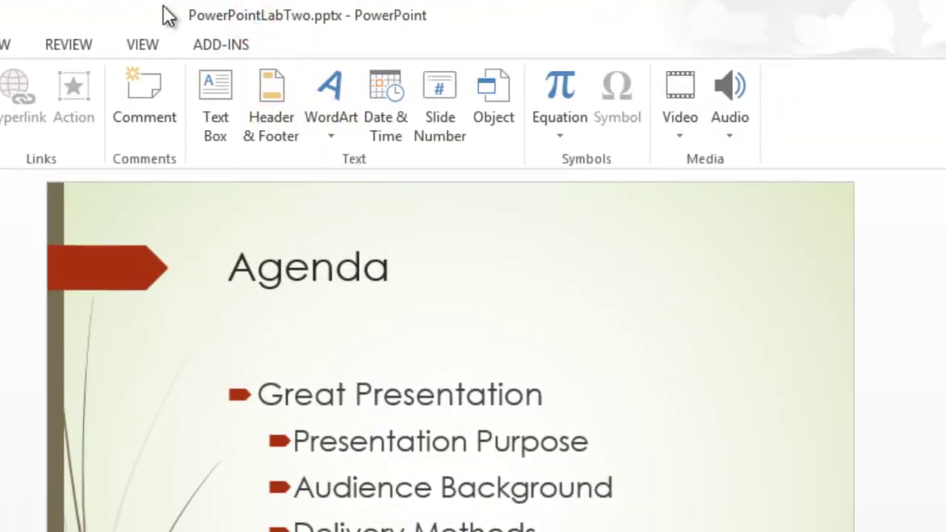
{"action": "left_click_drag", "start_coordinate": [165, 13], "coordinate": [140, 69]}
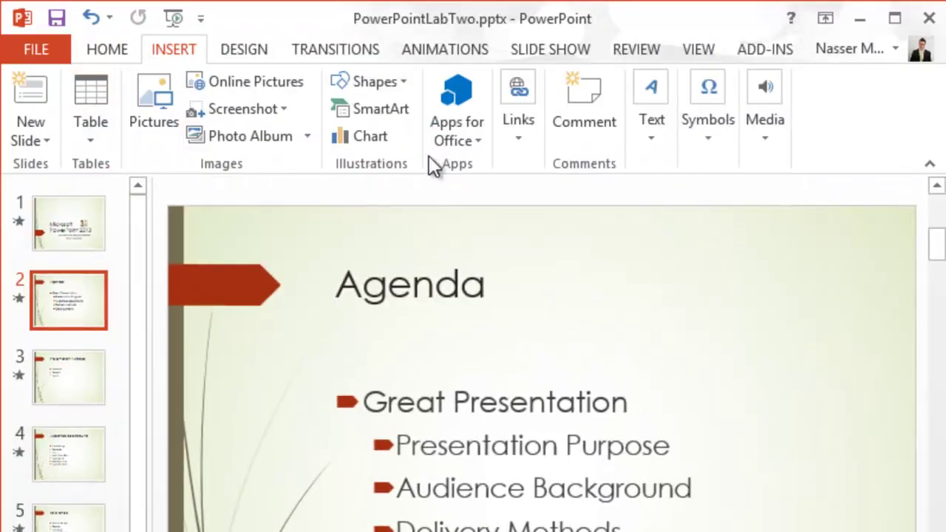
{"action": "left_click", "coordinate": [658, 141]}
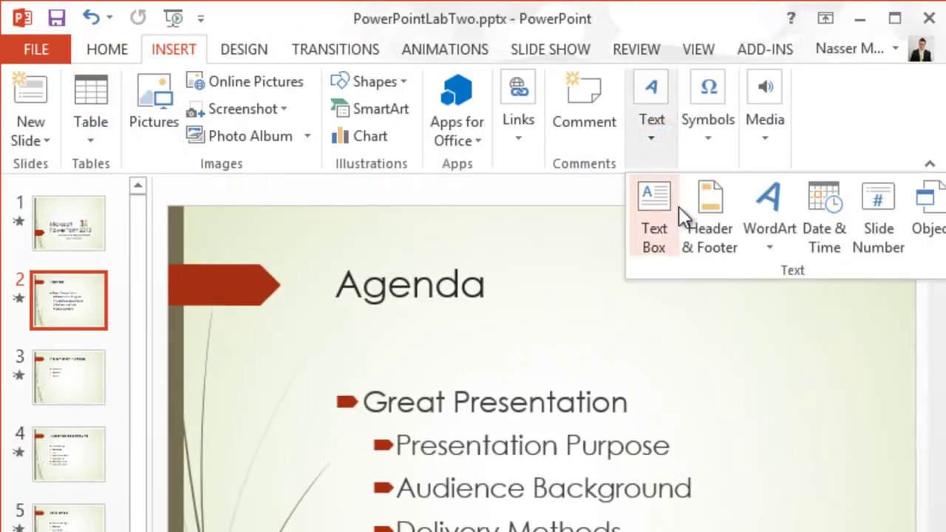
- In Header & Footer, enable date, slide number and footer 'Great Presentation', excluding the title slide, for all slides
{"action": "left_click", "coordinate": [709, 229]}
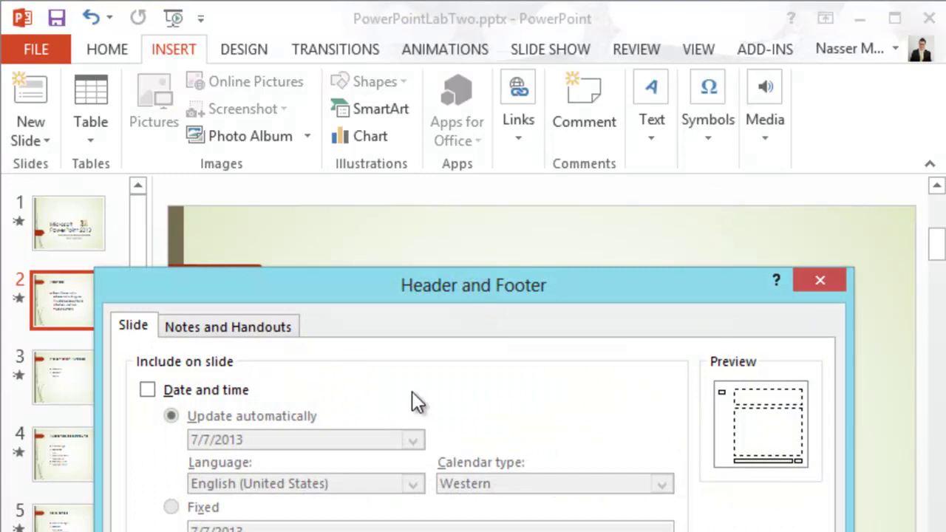
{"action": "left_click", "coordinate": [148, 389]}
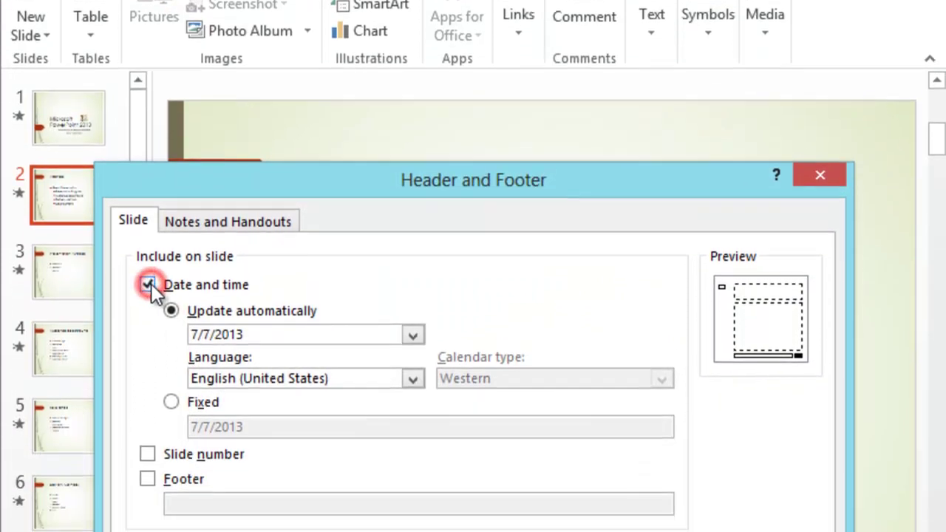
{"action": "left_click", "coordinate": [147, 317]}
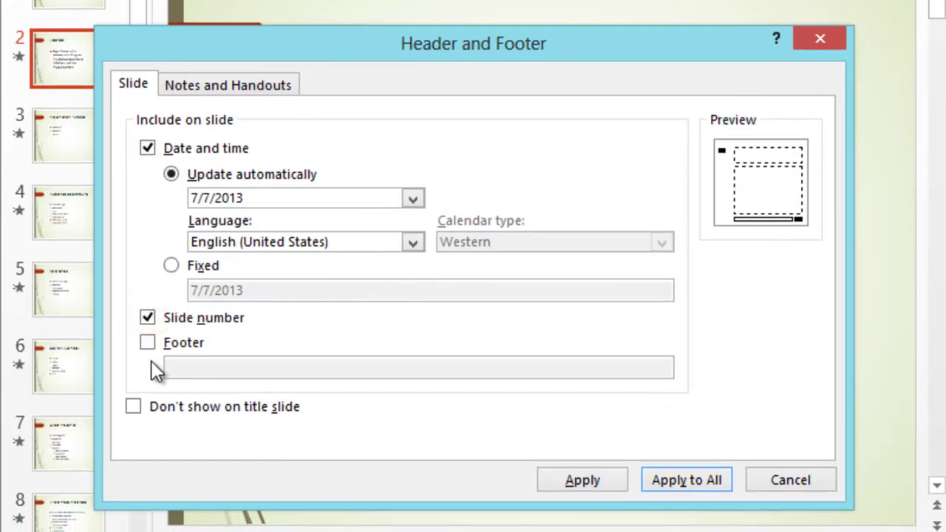
{"action": "left_click", "coordinate": [148, 343]}
{"action": "left_click", "coordinate": [190, 369]}
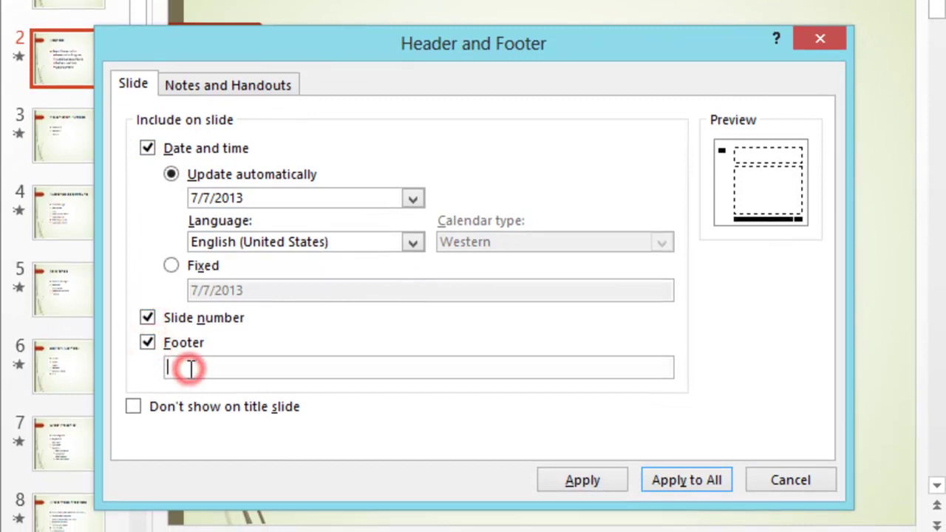
{"action": "type", "text": "Great"}
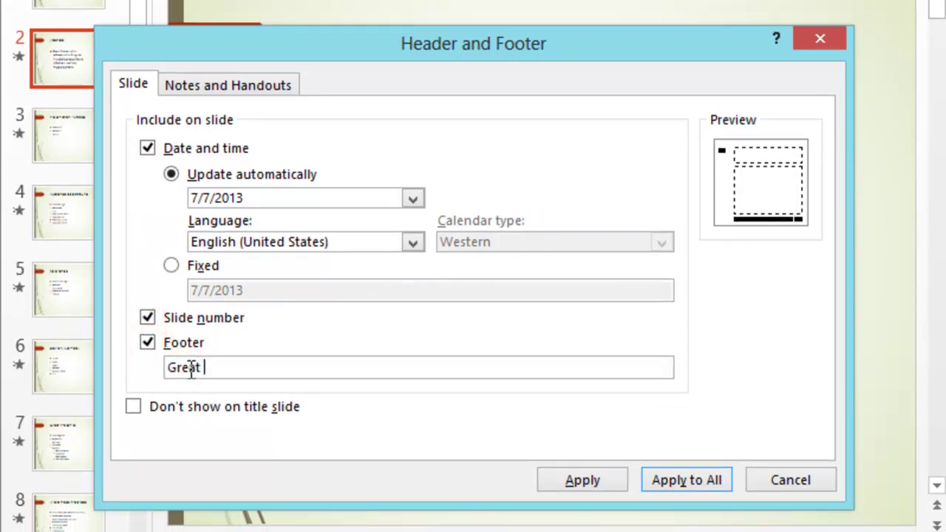
{"action": "type", "text": " Pre"}
{"action": "type", "text": "sentation"}
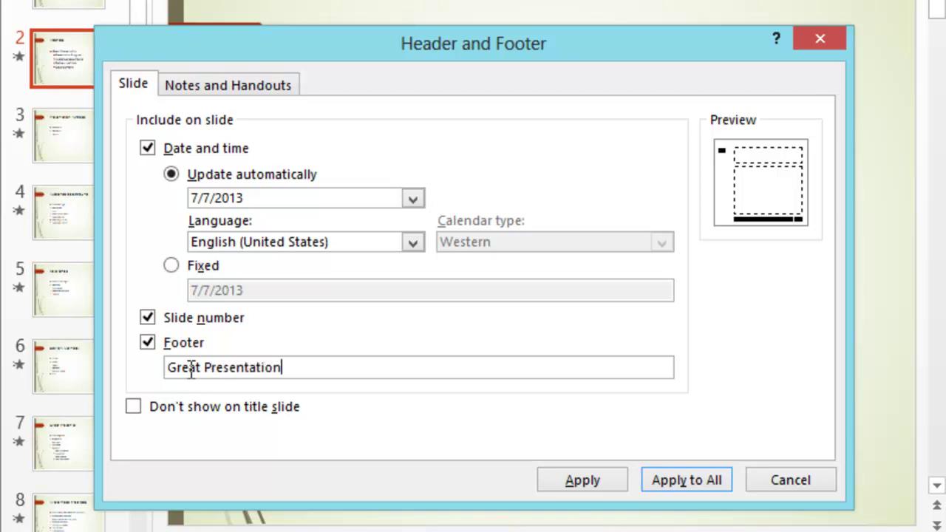
{"action": "left_click", "coordinate": [133, 407]}
{"action": "left_click", "coordinate": [262, 87]}
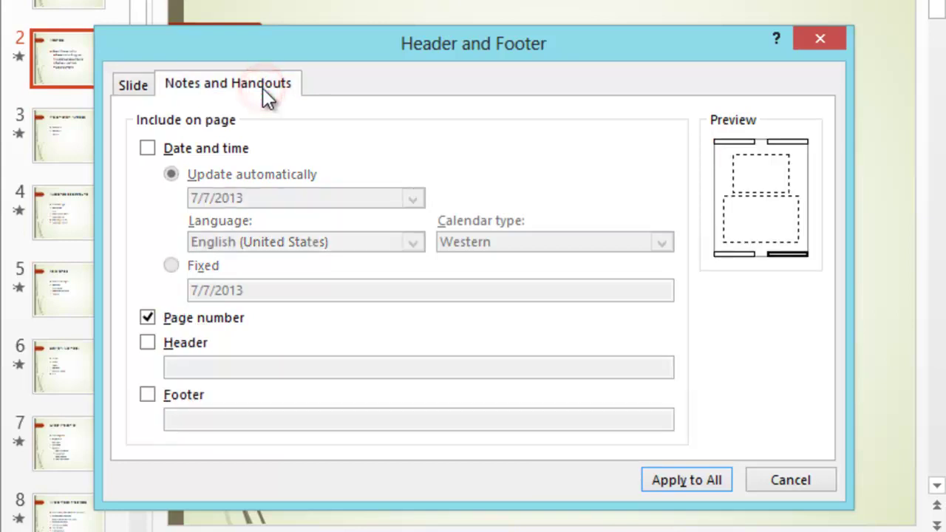
{"action": "left_click", "coordinate": [134, 85]}
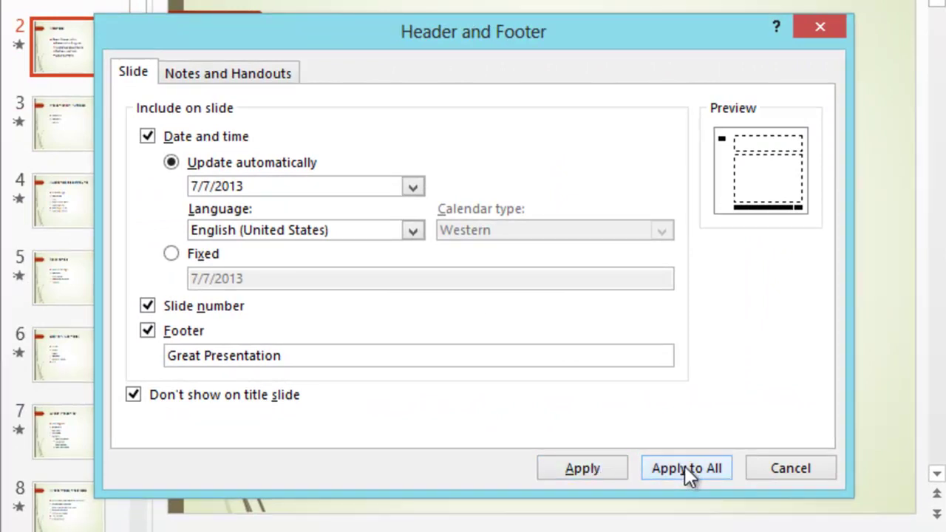
{"action": "left_click", "coordinate": [685, 465]}
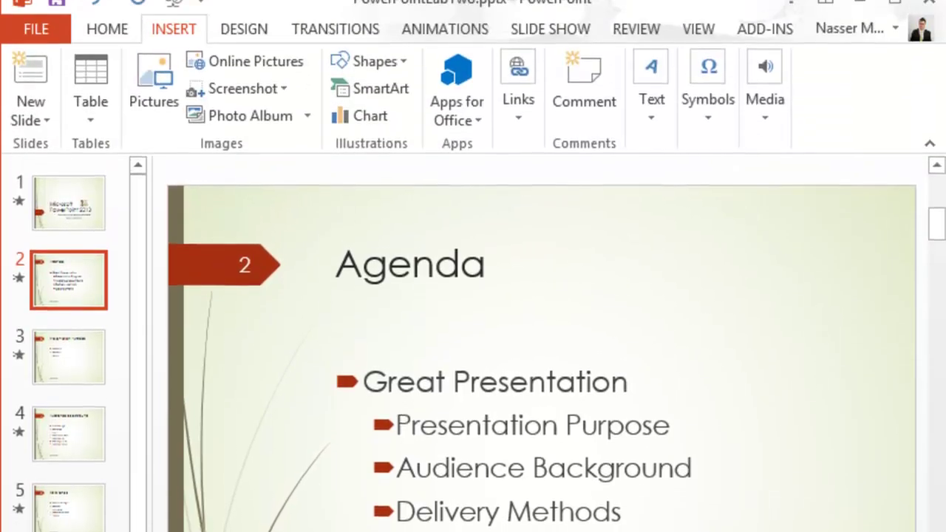
- Apply the light blue Wisp colour variant from the DESIGN Variants gallery to the presentation
{"action": "left_click", "coordinate": [244, 53]}
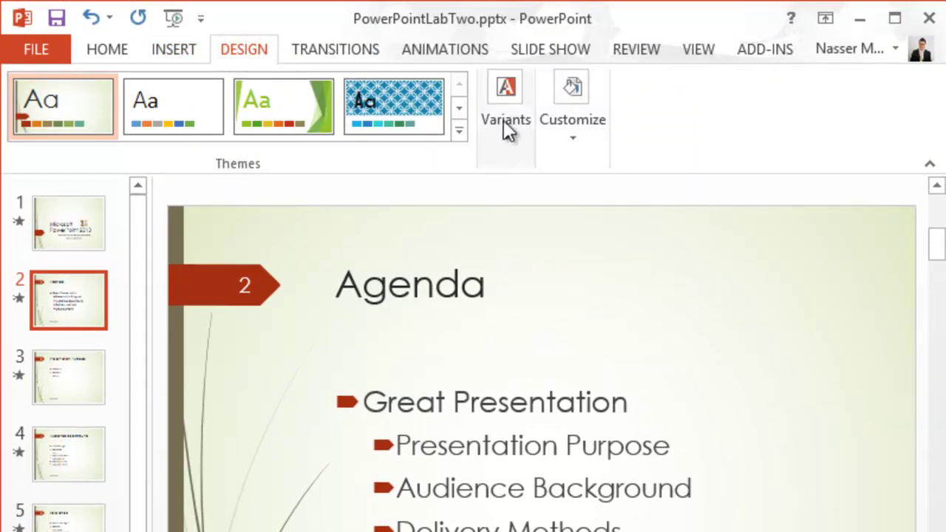
{"action": "left_click", "coordinate": [509, 144]}
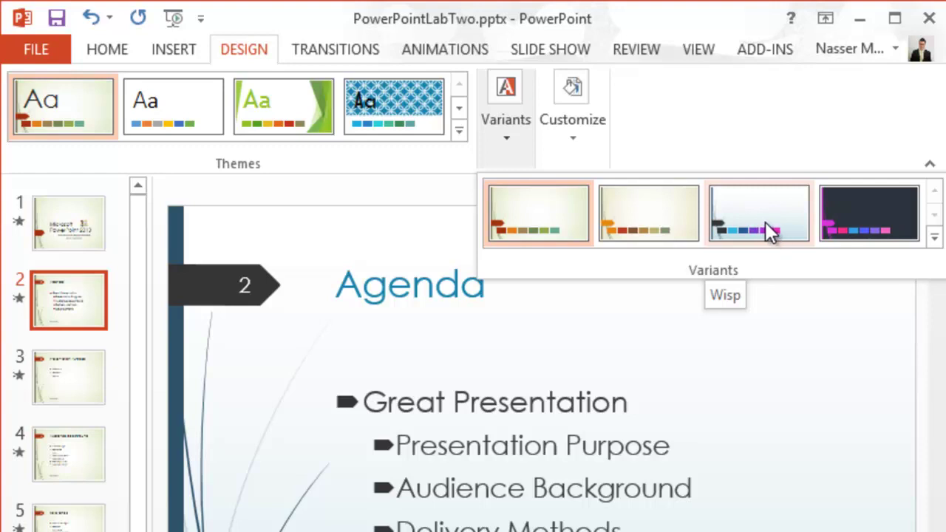
{"action": "left_click", "coordinate": [765, 222]}
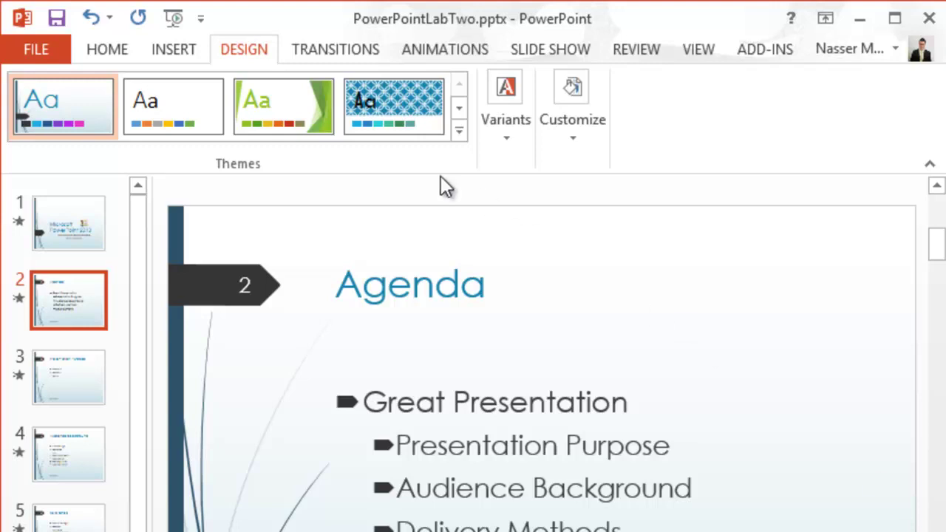
{"action": "left_click", "coordinate": [508, 140]}
{"action": "left_click", "coordinate": [686, 161]}
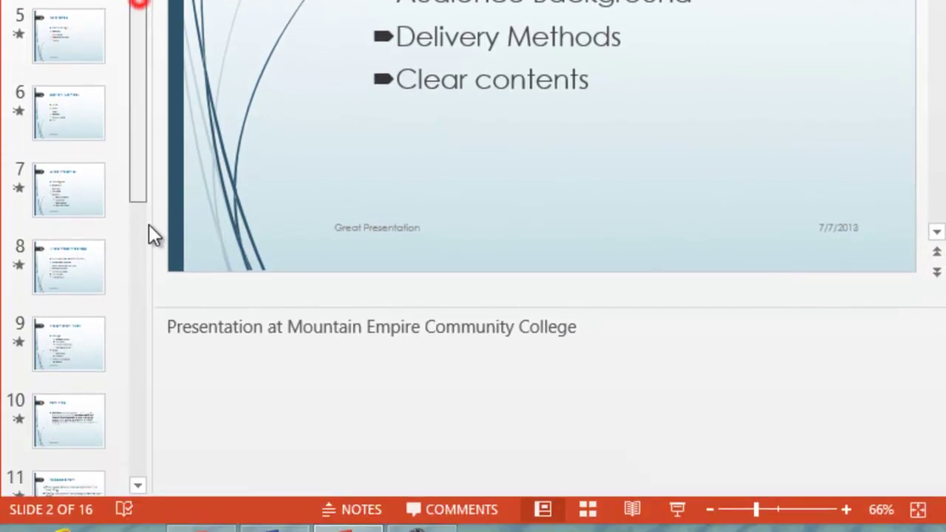
- Mark slide 15 as hidden from its thumbnail menu, then select slide 16, '8x8 Rule'
{"action": "left_click_drag", "start_coordinate": [147, 229], "coordinate": [143, 410]}
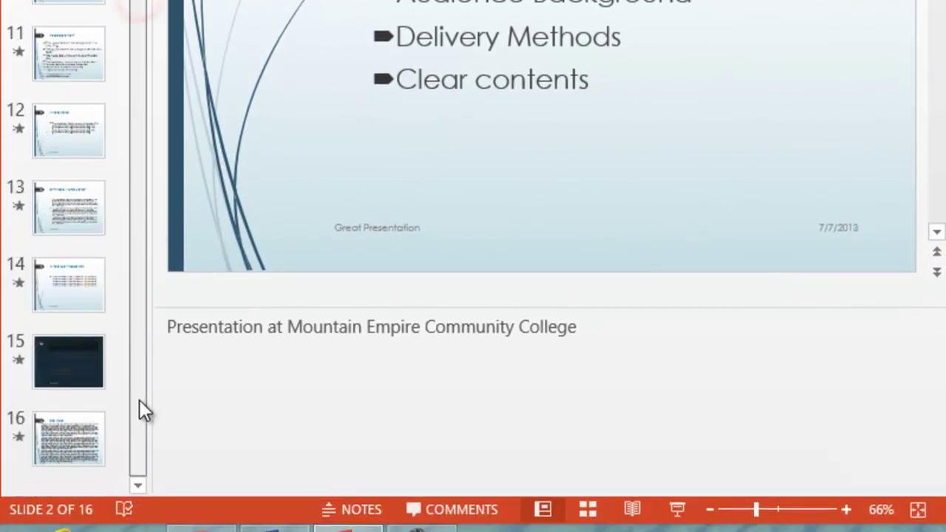
{"action": "right_click", "coordinate": [68, 361]}
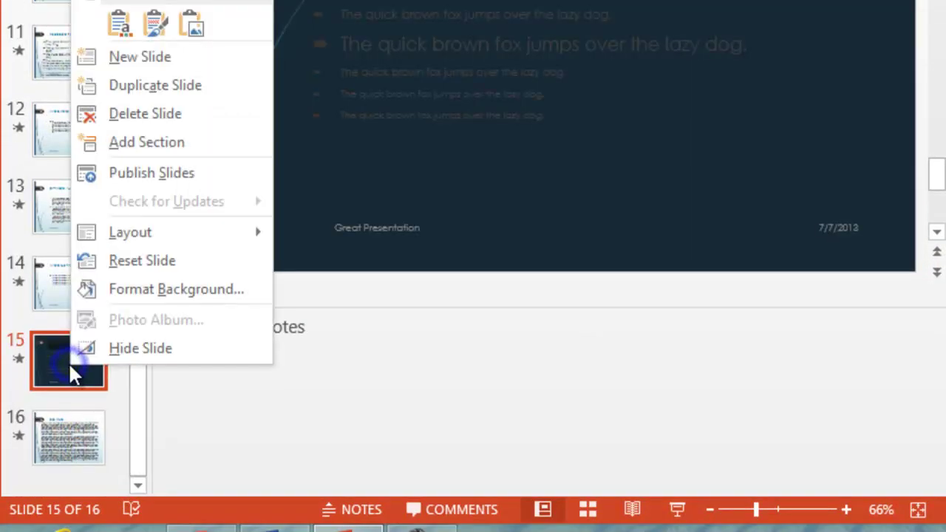
{"action": "left_click", "coordinate": [123, 347]}
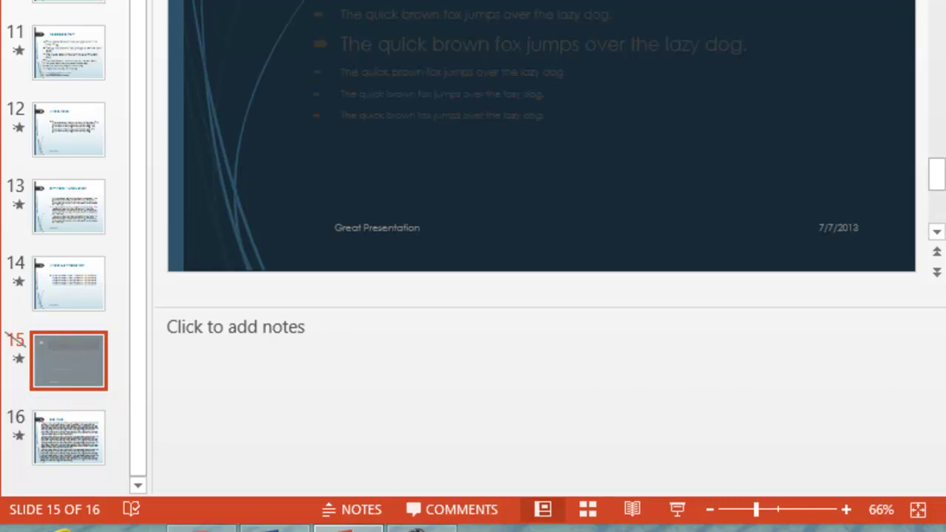
{"action": "left_click", "coordinate": [135, 289]}
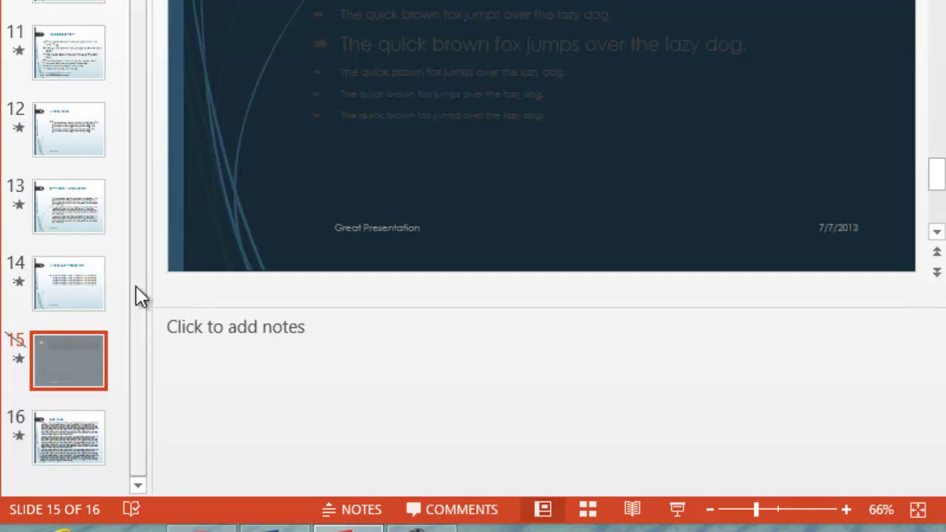
{"action": "key", "text": "Down"}
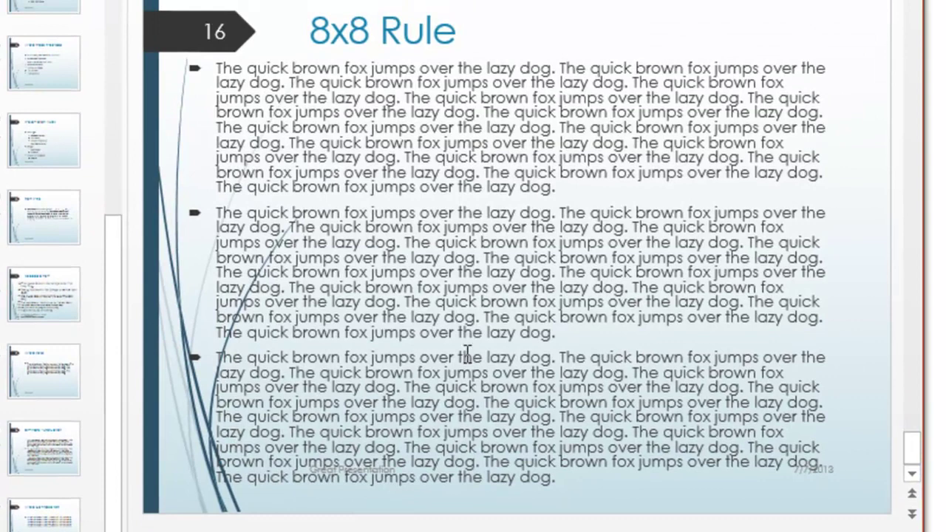
- Select the second and third bullet paragraphs on the 8x8 Rule slide and delete them
{"action": "left_click", "coordinate": [435, 120]}
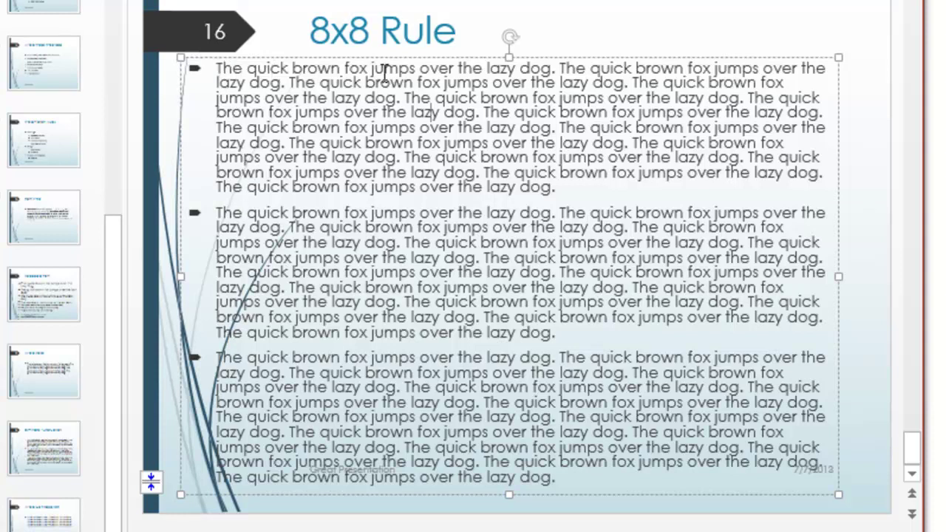
{"action": "mouse_move", "coordinate": [215, 213]}
{"action": "left_mouse_down"}
{"action": "mouse_move", "coordinate": [570, 416]}
{"action": "mouse_move", "coordinate": [642, 493]}
{"action": "left_mouse_up"}
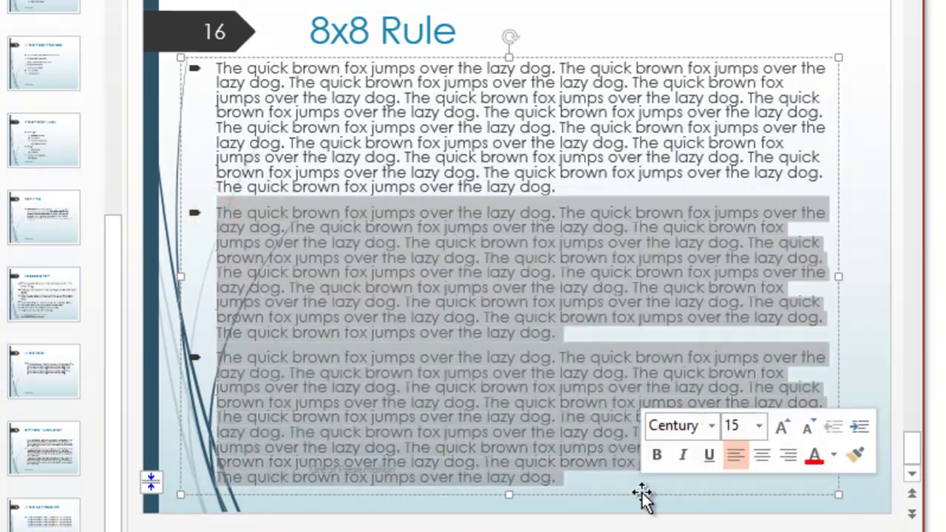
{"action": "key", "text": "Delete"}
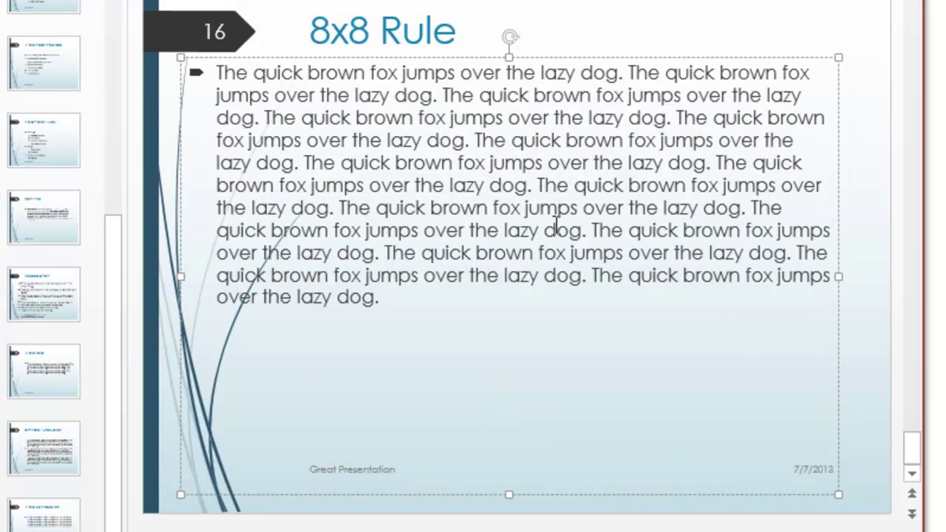
- Split off the first 'The quick brown fox jumps over the lazy dog' sentence as its own bullet
{"action": "left_click", "coordinate": [624, 74]}
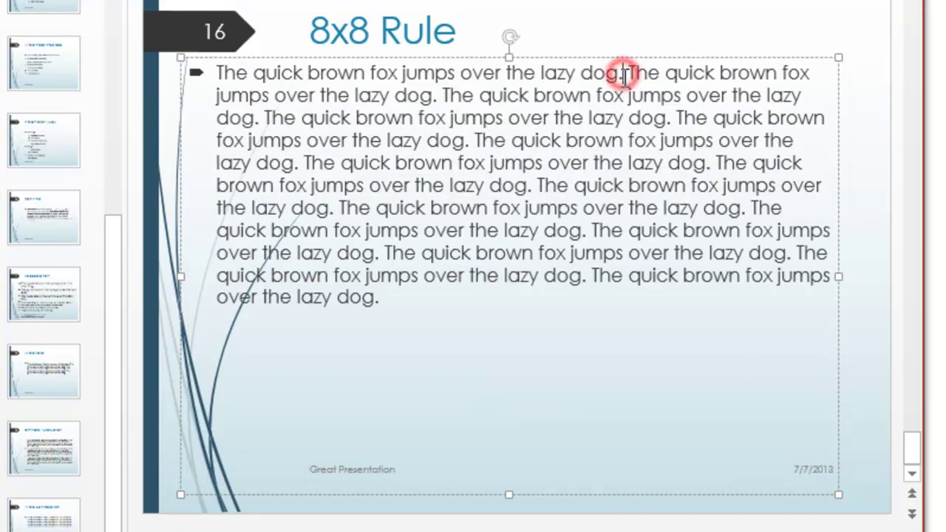
{"action": "key", "text": "BackSpace"}
{"action": "key", "text": "Return"}
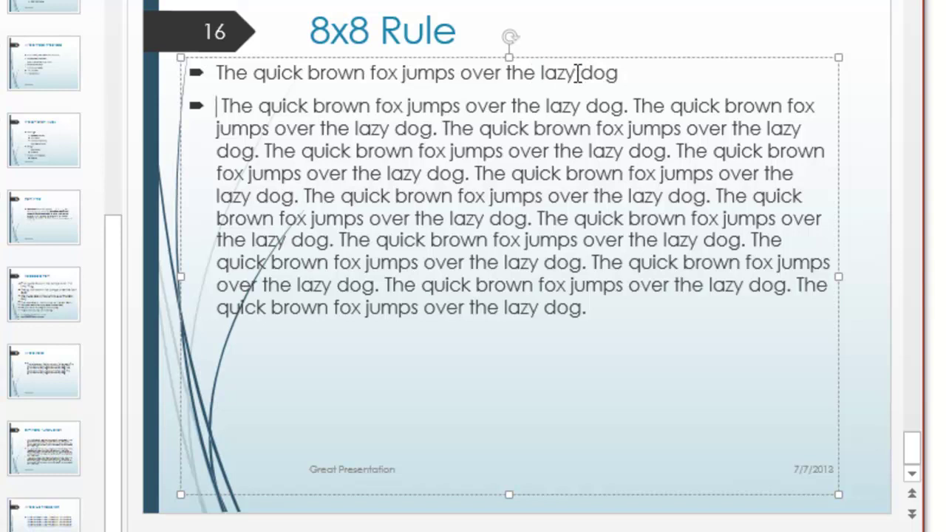
{"action": "left_click", "coordinate": [647, 82]}
{"action": "mouse_move", "coordinate": [255, 74]}
{"action": "left_mouse_down"}
{"action": "mouse_move", "coordinate": [217, 71]}
{"action": "mouse_move", "coordinate": [364, 73]}
{"action": "left_mouse_up"}
{"action": "left_click", "coordinate": [254, 72]}
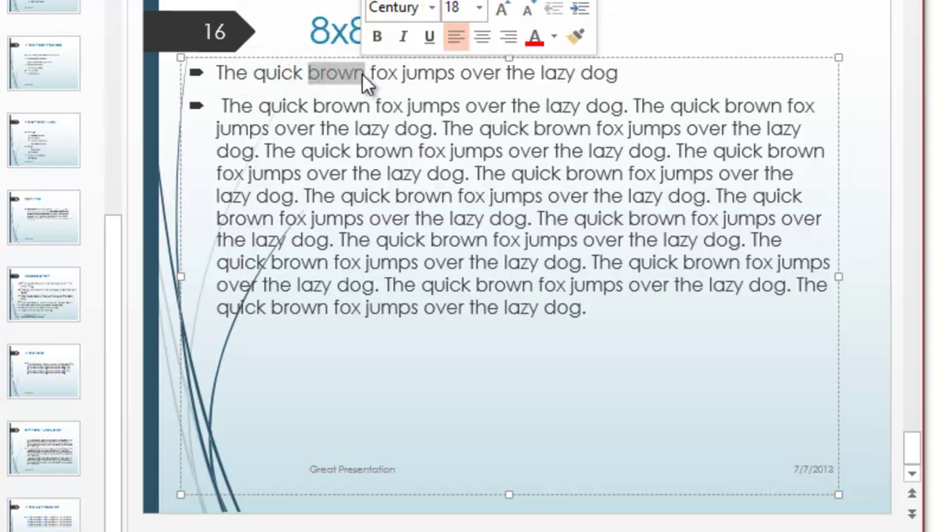
{"action": "left_click", "coordinate": [373, 72]}
{"action": "left_click", "coordinate": [413, 73]}
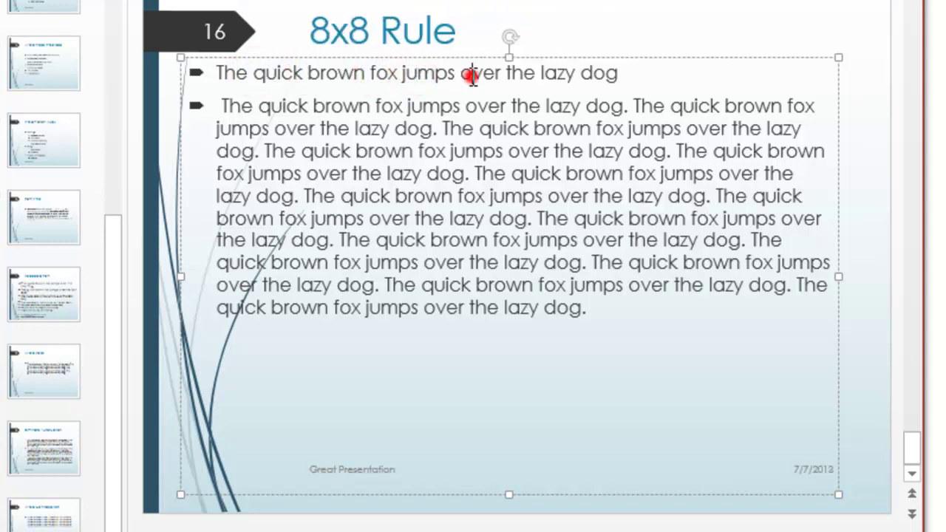
{"action": "left_click", "coordinate": [471, 73]}
{"action": "left_click", "coordinate": [558, 73]}
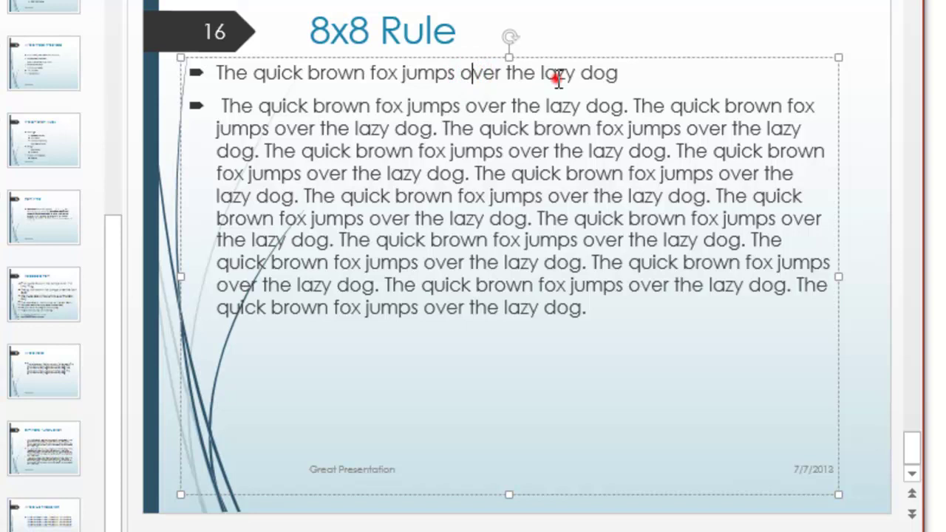
{"action": "left_click", "coordinate": [598, 72]}
{"action": "left_click", "coordinate": [510, 71]}
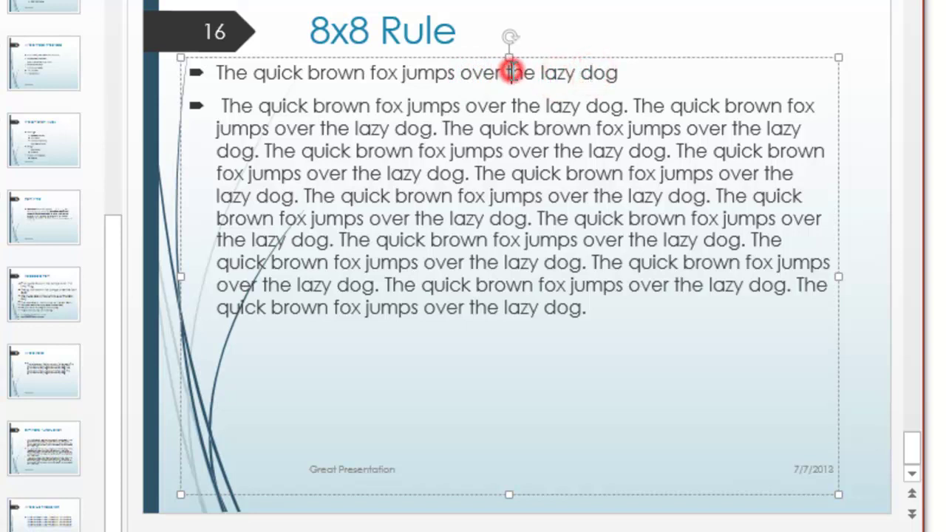
{"action": "left_click_drag", "start_coordinate": [636, 73], "coordinate": [235, 83]}
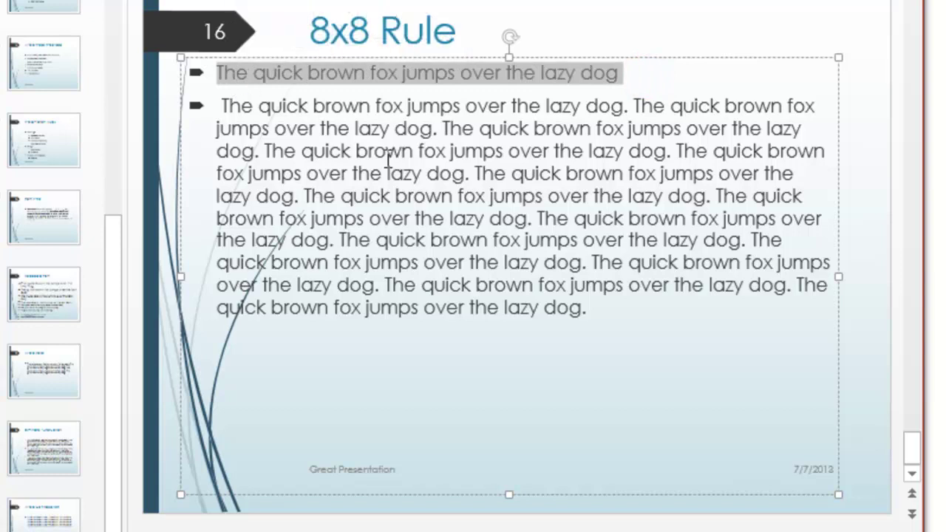
- Break the paragraph into more one-sentence bullets after each 'dog', removing the periods
{"action": "left_click", "coordinate": [626, 106]}
{"action": "key", "text": "BackSpace"}
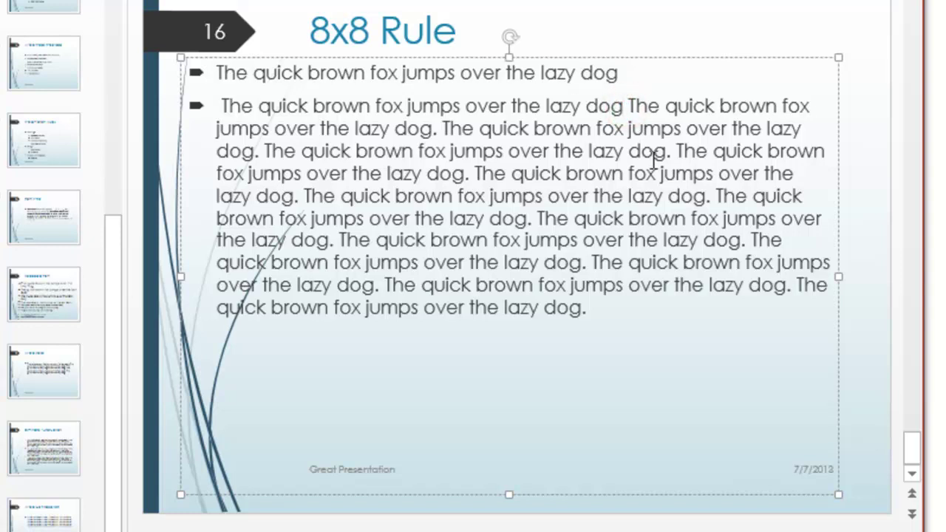
{"action": "key", "text": "Return"}
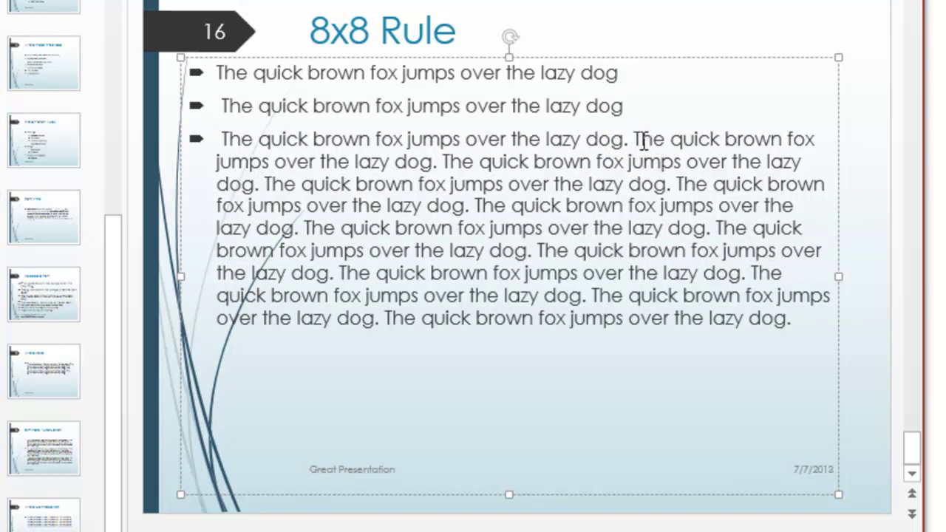
{"action": "left_click", "coordinate": [634, 139]}
{"action": "key", "text": "BackSpace"}
{"action": "key", "text": "BackSpace"}
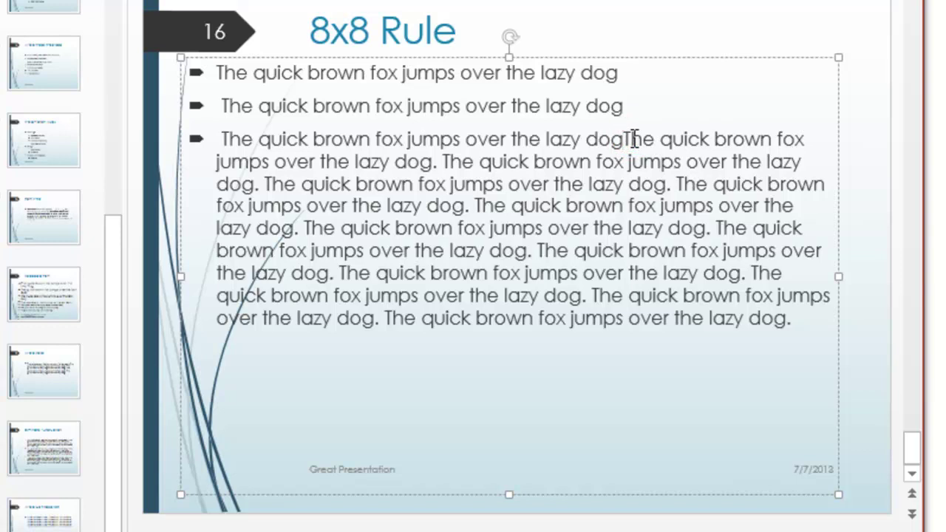
{"action": "key", "text": "Return"}
{"action": "left_click", "coordinate": [624, 171]}
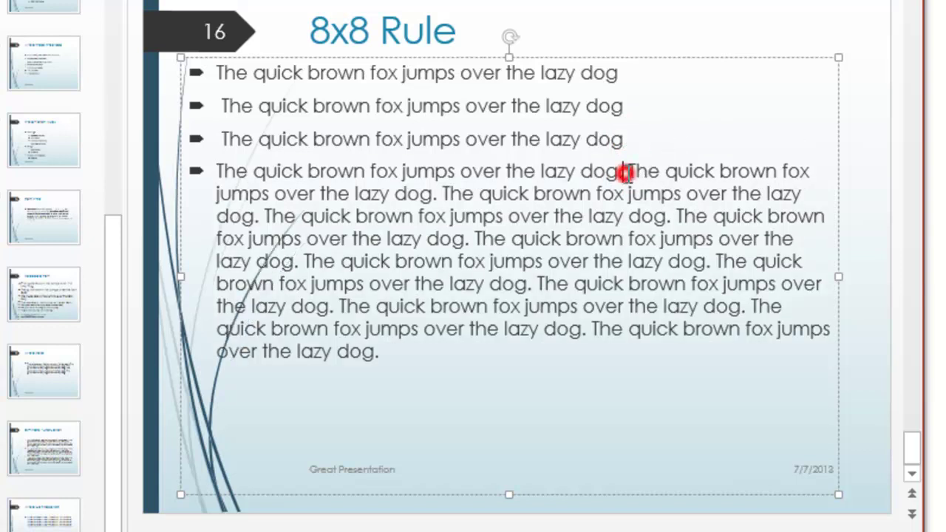
{"action": "type", "text": "."}
{"action": "key", "text": "BackSpace"}
{"action": "key", "text": "Return"}
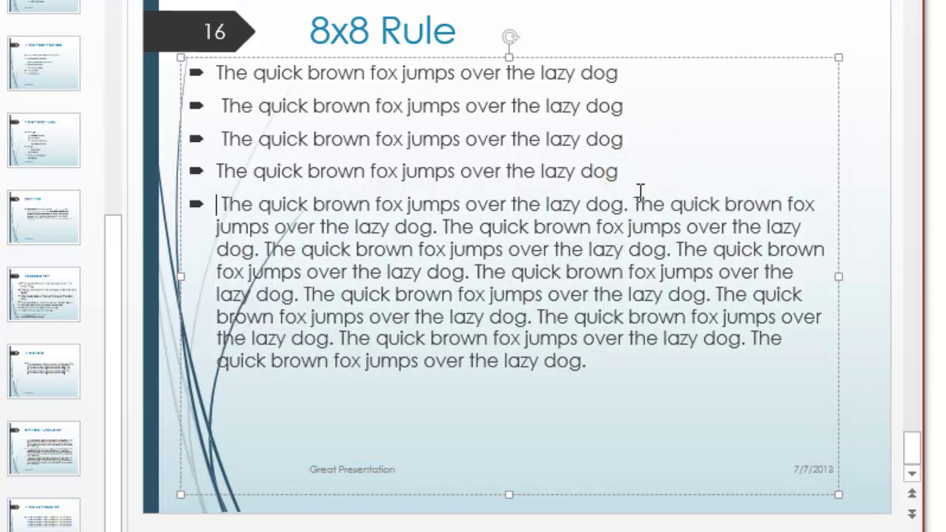
{"action": "left_click", "coordinate": [634, 206]}
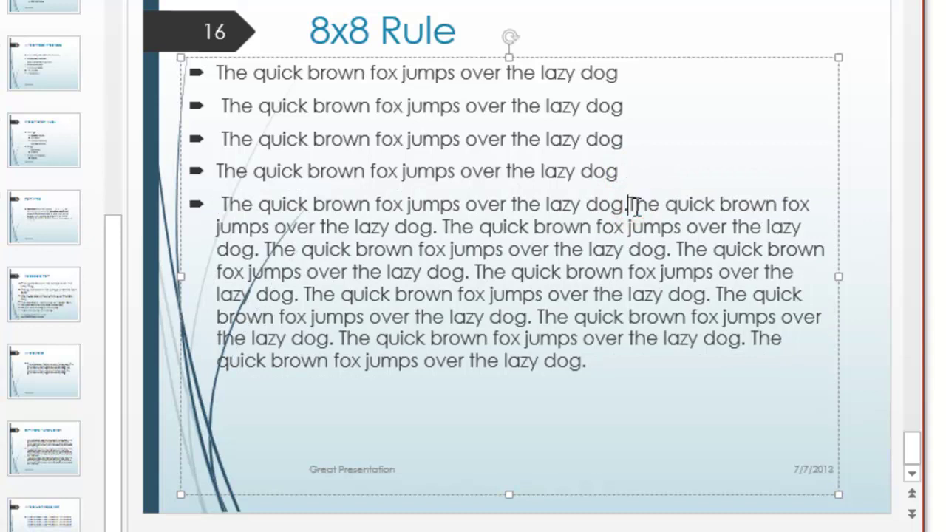
{"action": "key", "text": "Return"}
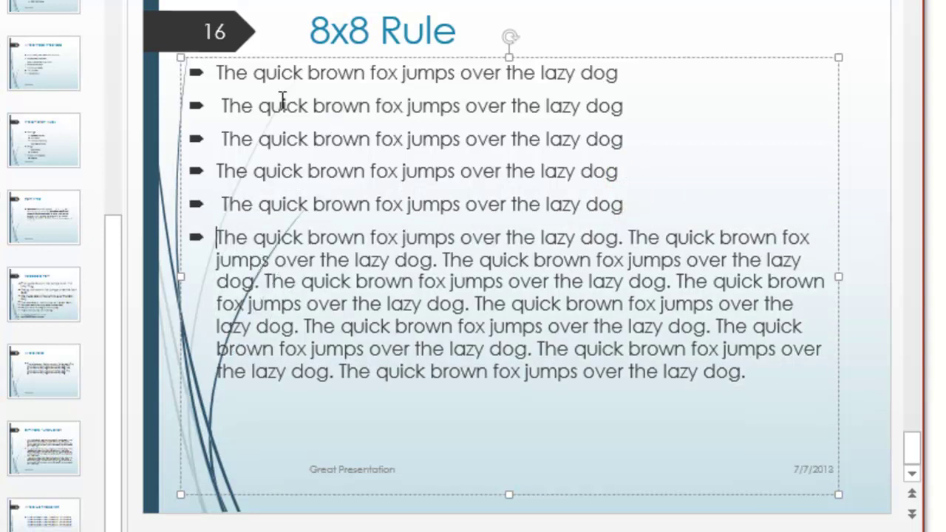
- Copy the first four bullets and paste them over the remaining text, giving eight bullets
{"action": "mouse_move", "coordinate": [217, 73]}
{"action": "left_mouse_down"}
{"action": "mouse_move", "coordinate": [458, 177]}
{"action": "mouse_move", "coordinate": [631, 172]}
{"action": "left_mouse_up"}
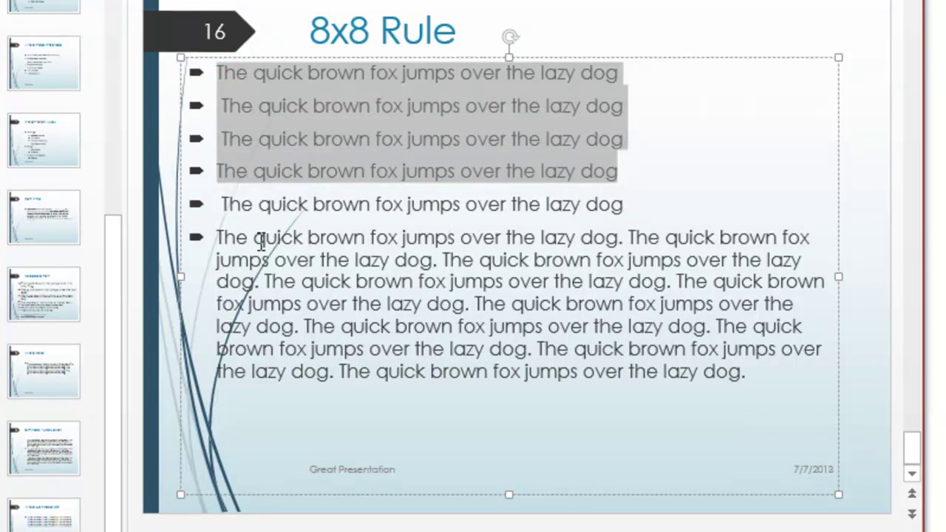
{"action": "left_click_drag", "start_coordinate": [217, 237], "coordinate": [394, 260]}
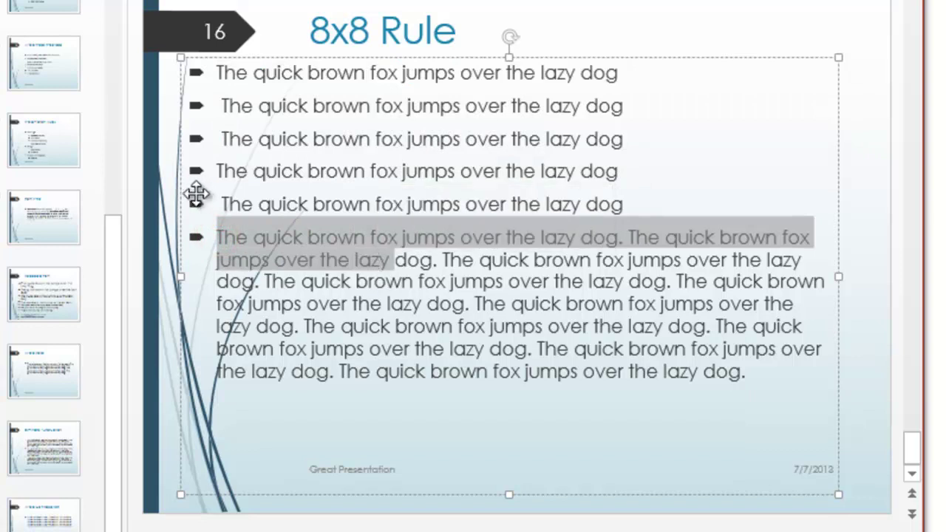
{"action": "left_click_drag", "start_coordinate": [219, 206], "coordinate": [767, 380]}
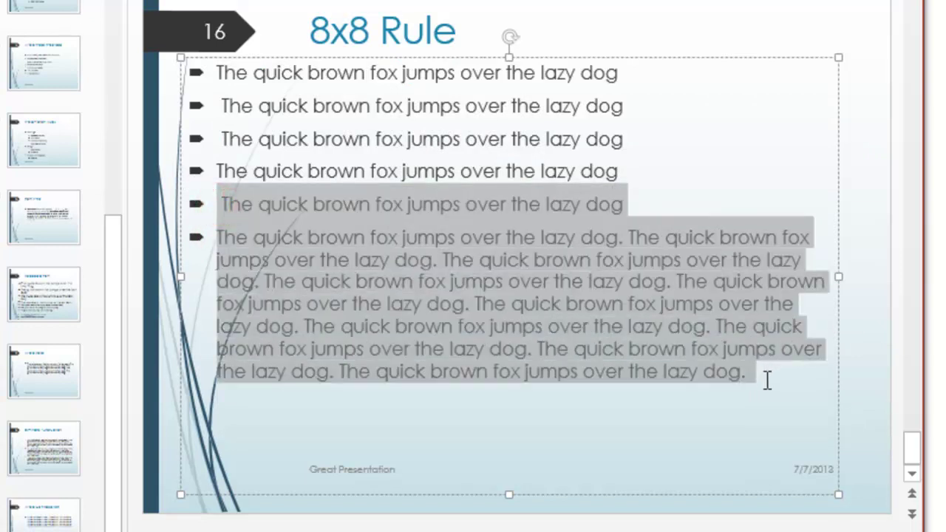
{"action": "key", "text": "ctrl+v"}
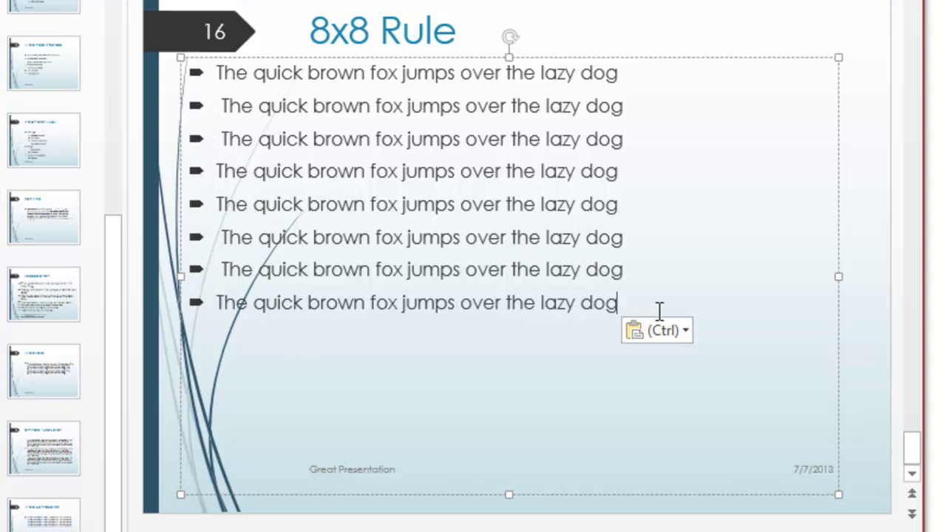
- Set all eight 8x8 Rule bullet lines to 24 pt using the Home font size list
{"action": "left_click_drag", "start_coordinate": [657, 311], "coordinate": [207, 53]}
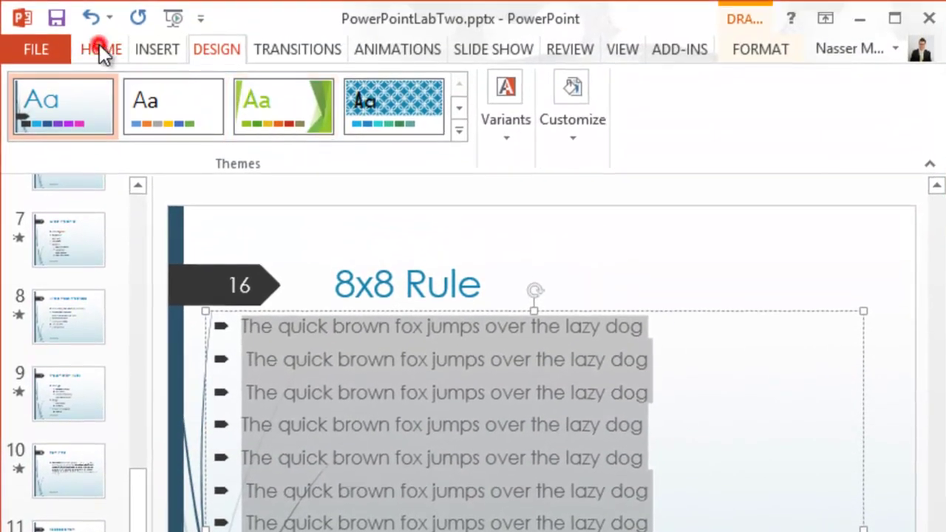
{"action": "left_click", "coordinate": [99, 44]}
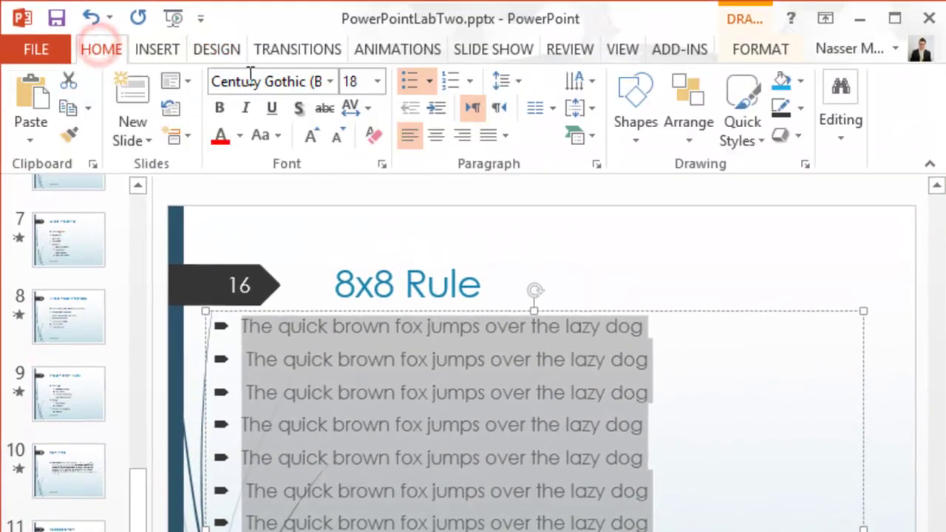
{"action": "left_click", "coordinate": [379, 87]}
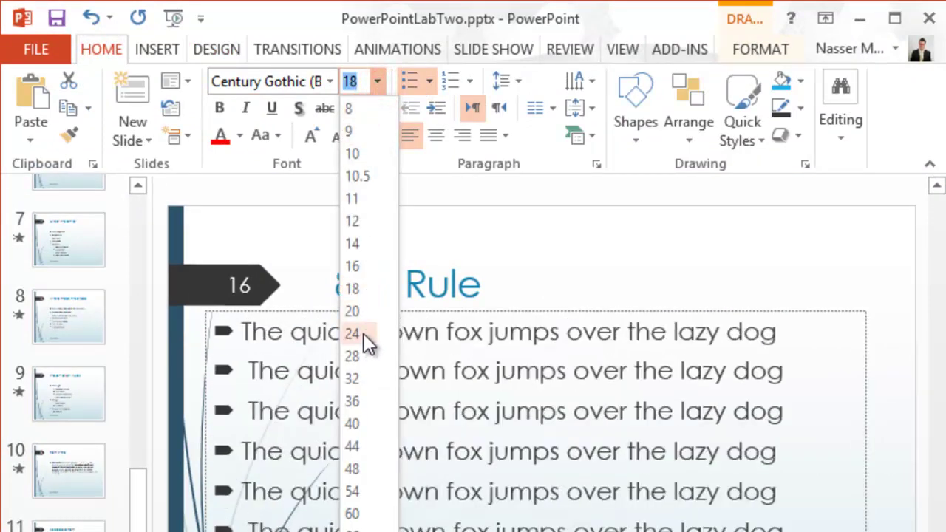
{"action": "left_click", "coordinate": [364, 333]}
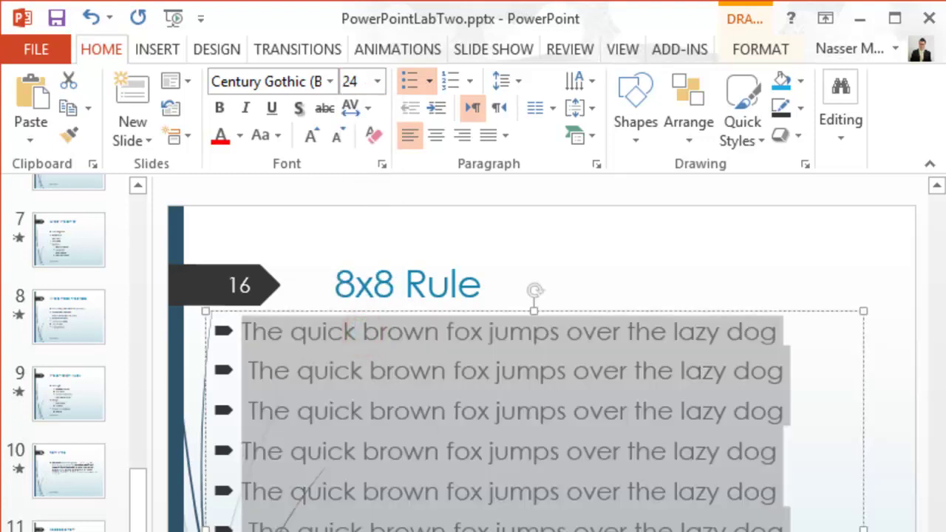
{"action": "left_click", "coordinate": [363, 334]}
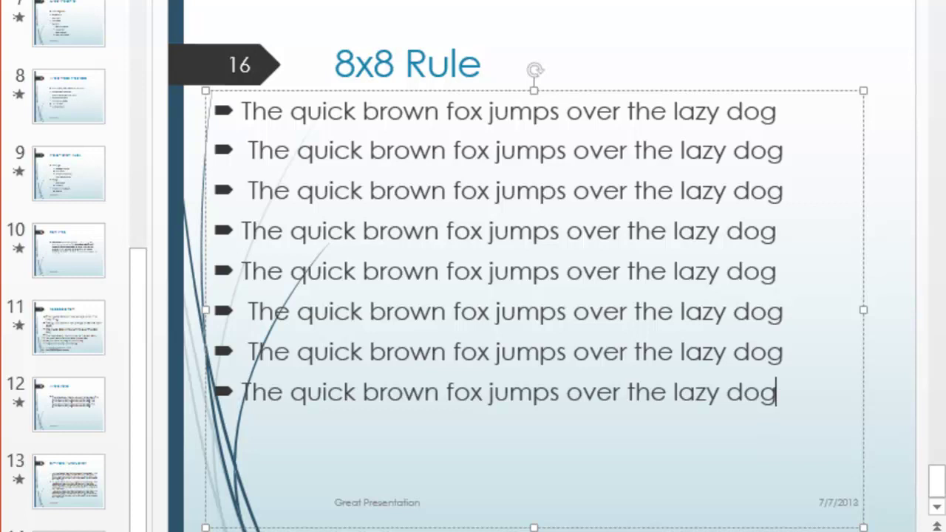
- Append two new slides after slide 16 using New Slide and Ctrl+M, then select slide 17
{"action": "left_click", "coordinate": [583, 231]}
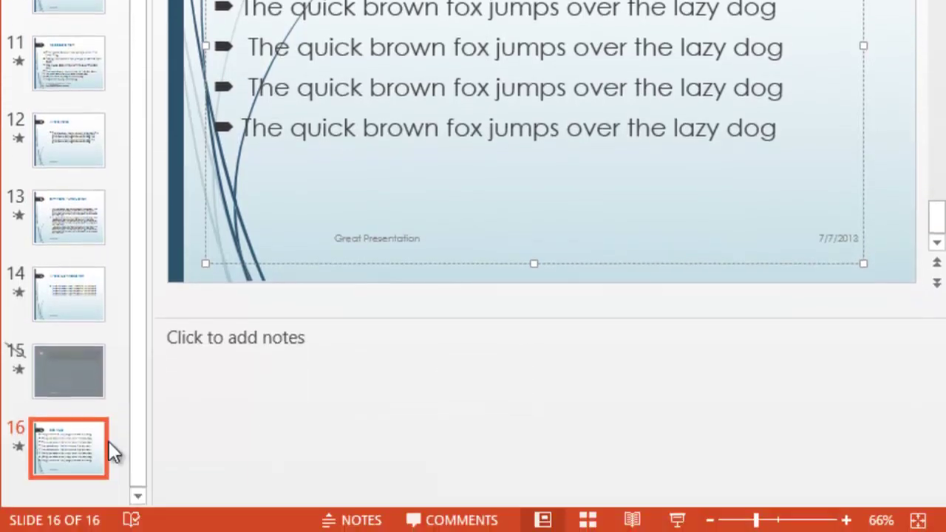
{"action": "left_click", "coordinate": [69, 510]}
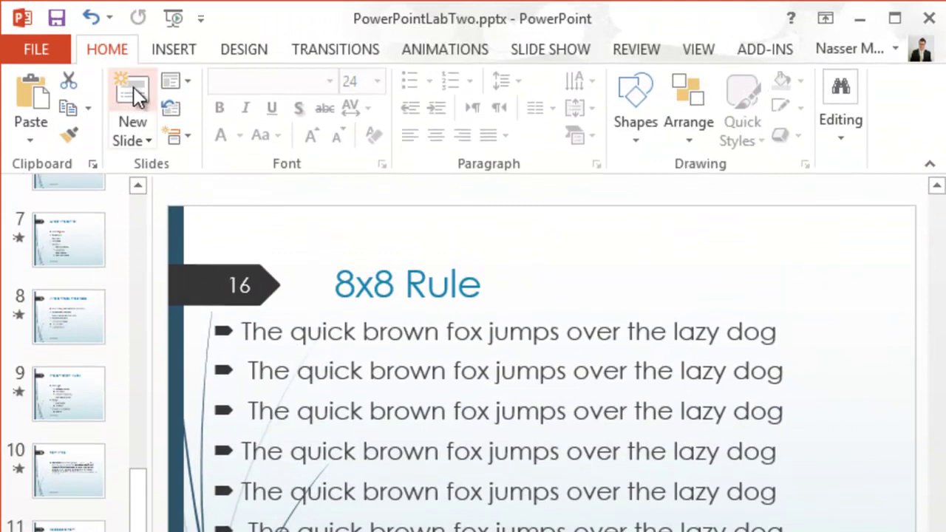
{"action": "left_click", "coordinate": [134, 87]}
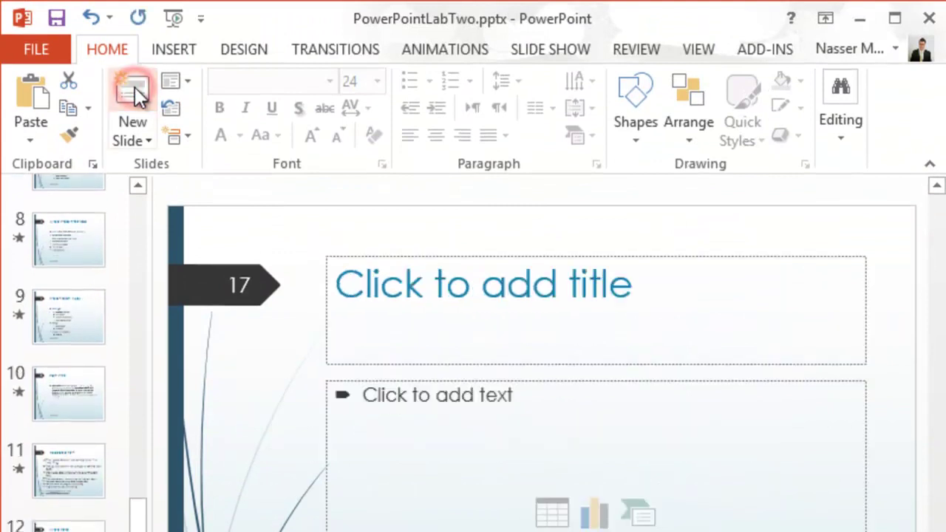
{"action": "key", "text": "ctrl+m"}
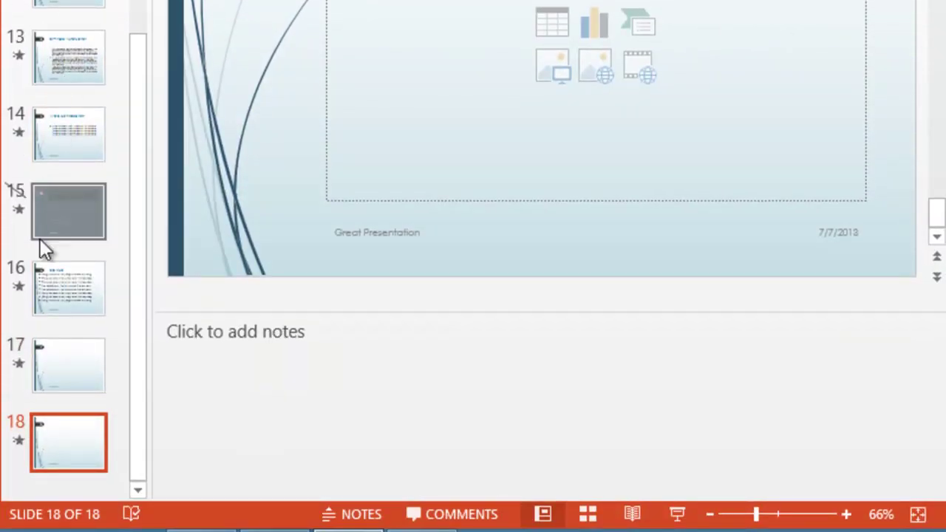
{"action": "left_click", "coordinate": [59, 347]}
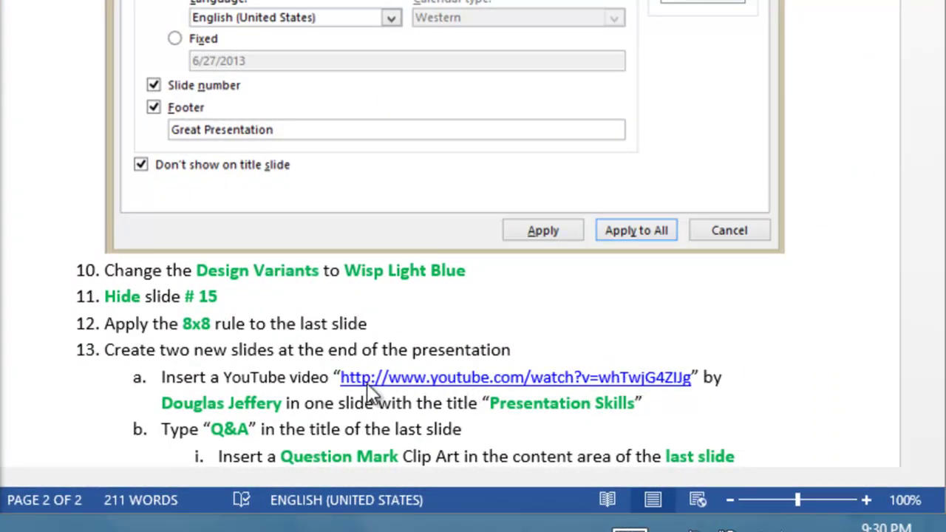
- In the Word lab instructions, select the full YouTube video address
{"action": "left_click", "coordinate": [341, 373]}
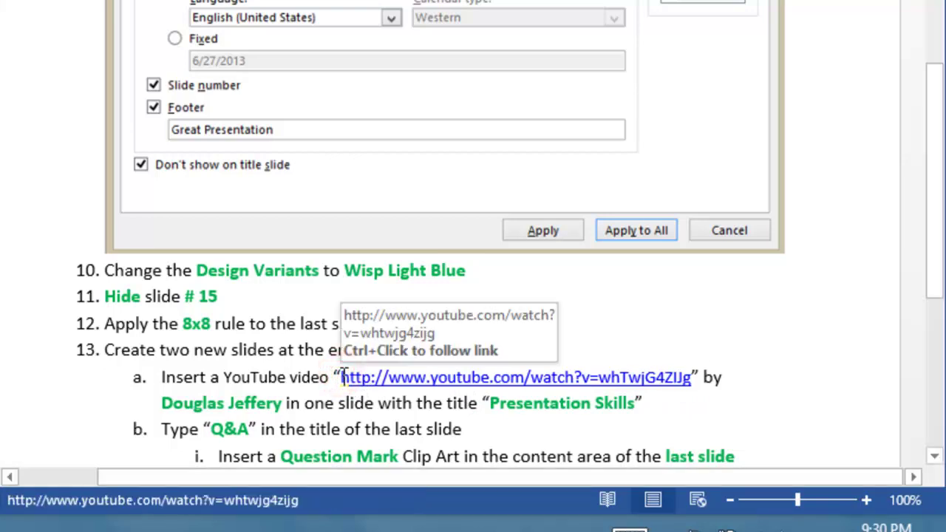
{"action": "mouse_move", "coordinate": [342, 374]}
{"action": "left_mouse_down"}
{"action": "mouse_move", "coordinate": [706, 378]}
{"action": "mouse_move", "coordinate": [690, 381]}
{"action": "left_mouse_up"}
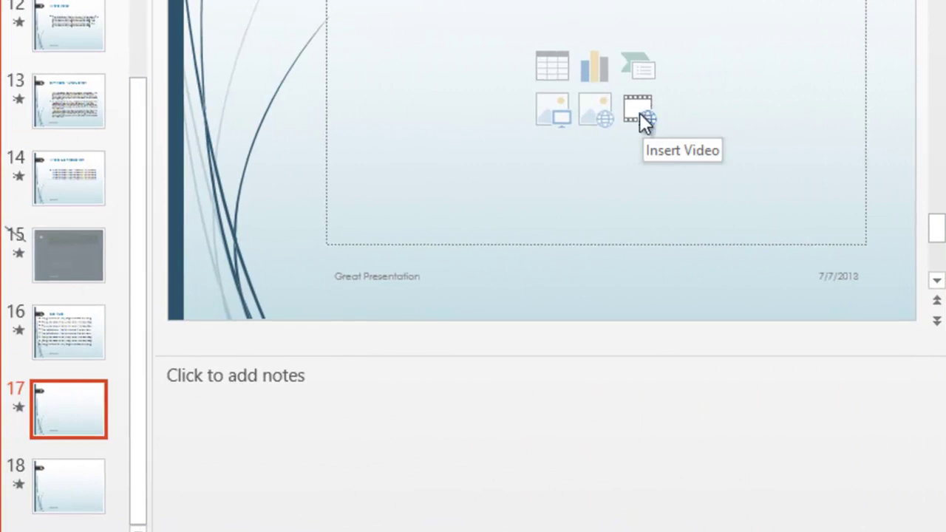
- Insert the Killer Presentation Skills YouTube video on slide 17 by searching for its pasted address
{"action": "left_click", "coordinate": [644, 111]}
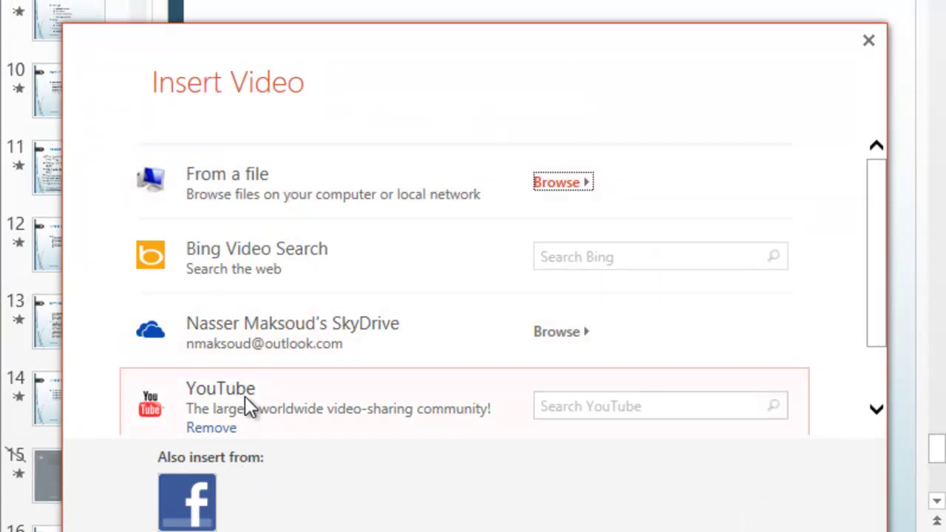
{"action": "left_click", "coordinate": [568, 411]}
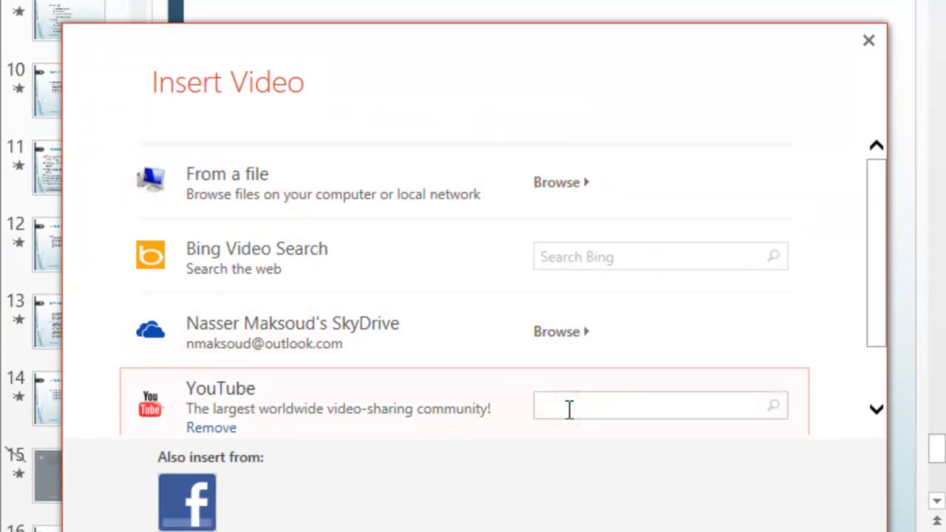
{"action": "key", "text": "ctrl+v"}
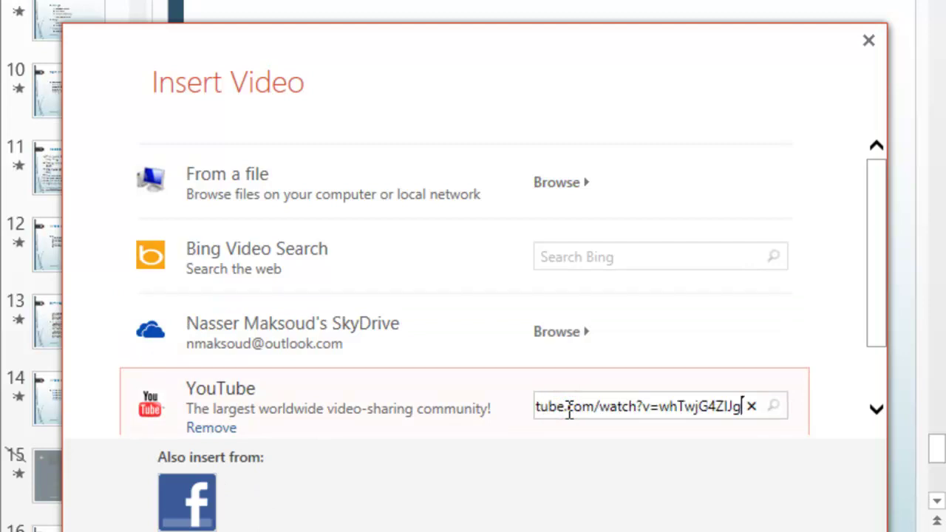
{"action": "key", "text": "Return"}
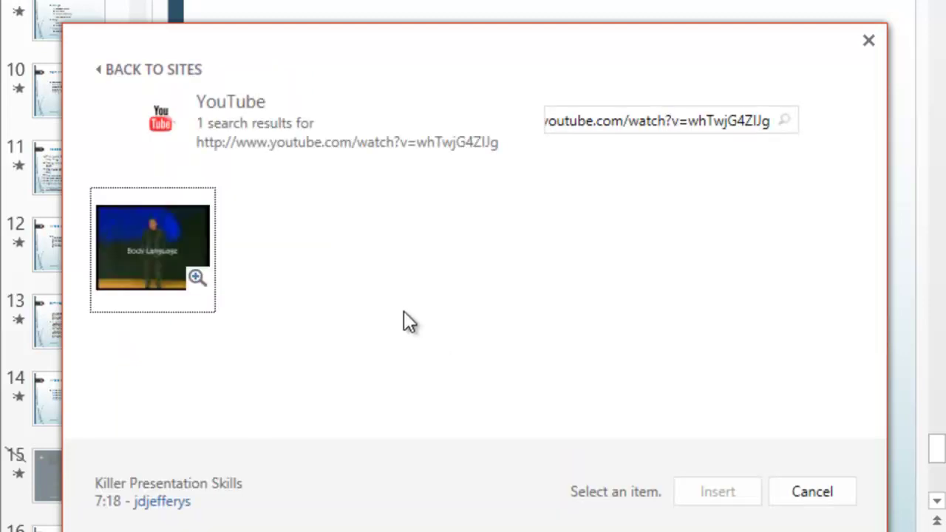
{"action": "left_click", "coordinate": [128, 231]}
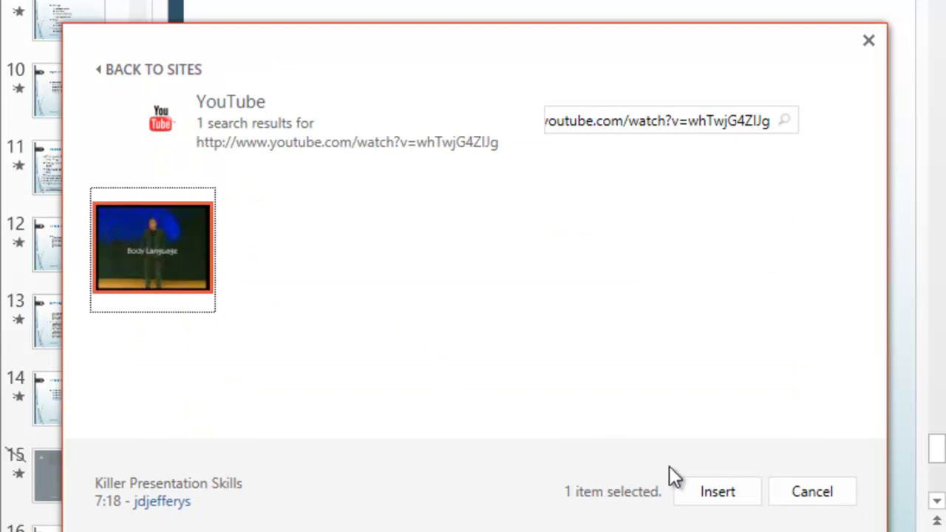
{"action": "left_click", "coordinate": [721, 501]}
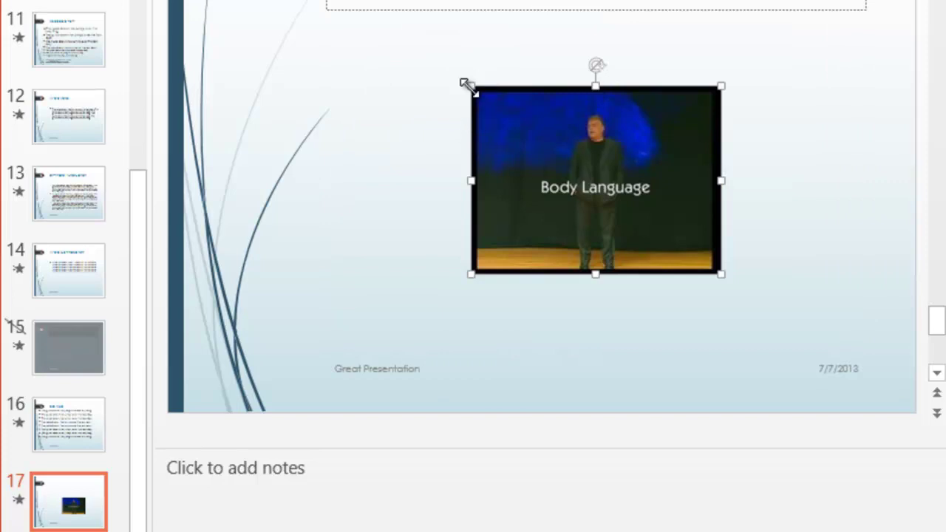
- Enlarge and reposition the video so it fills most of slide 17
{"action": "mouse_move", "coordinate": [465, 85]}
{"action": "left_mouse_down"}
{"action": "mouse_move", "coordinate": [320, 53]}
{"action": "mouse_move", "coordinate": [363, 64]}
{"action": "left_mouse_up"}
{"action": "left_click_drag", "start_coordinate": [426, 208], "coordinate": [515, 210]}
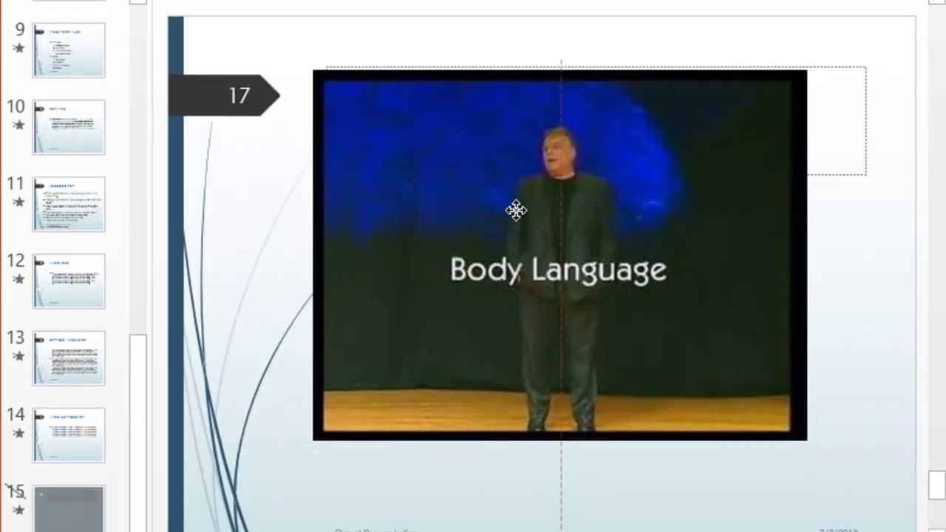
{"action": "left_click_drag", "start_coordinate": [313, 440], "coordinate": [315, 441]}
{"action": "mouse_move", "coordinate": [461, 399]}
{"action": "left_mouse_down"}
{"action": "mouse_move", "coordinate": [515, 388]}
{"action": "mouse_move", "coordinate": [501, 391]}
{"action": "left_mouse_up"}
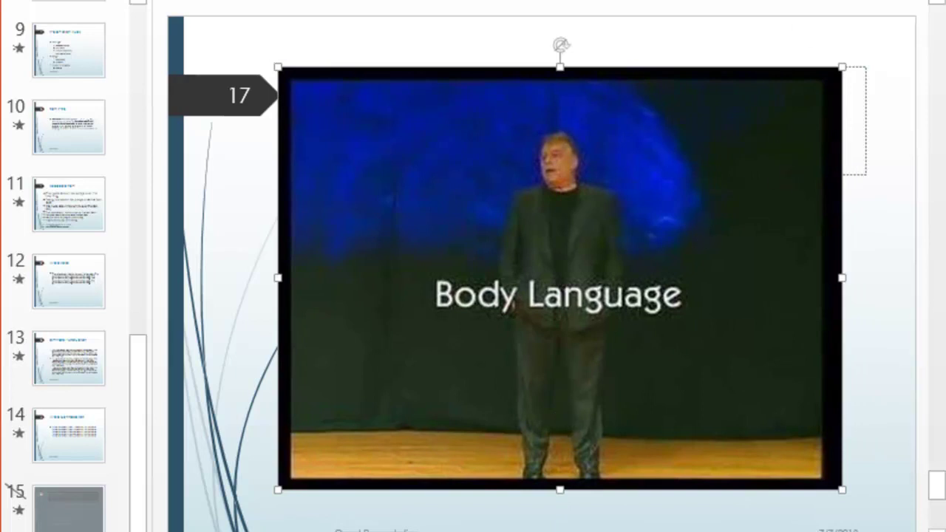
{"action": "left_click", "coordinate": [761, 50]}
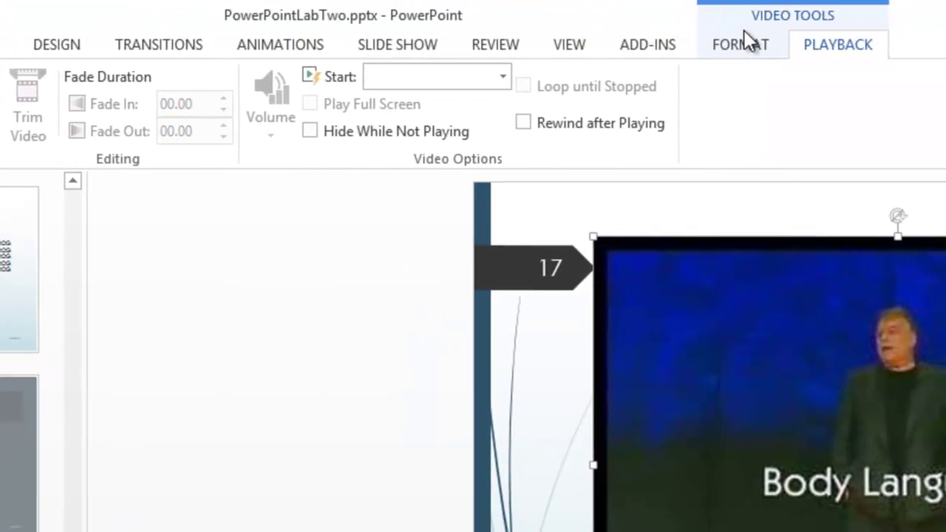
- Apply the black-framed style from the Moderate Video Styles group to the slide 17 video
{"action": "left_click", "coordinate": [741, 44]}
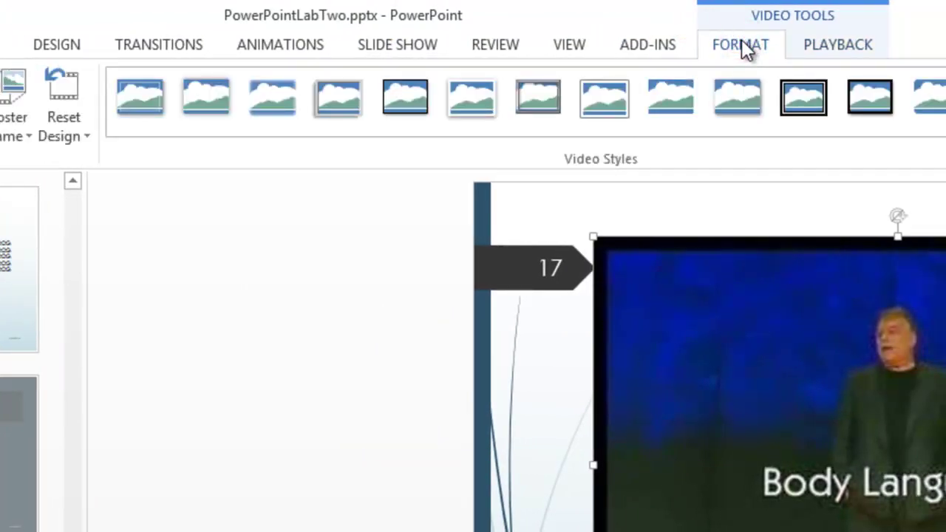
{"action": "left_click", "coordinate": [835, 43]}
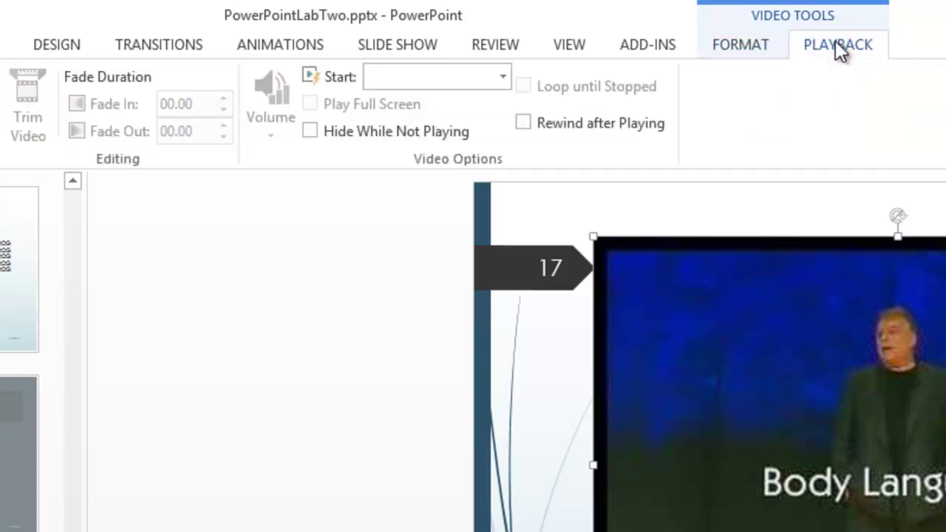
{"action": "left_click", "coordinate": [739, 44]}
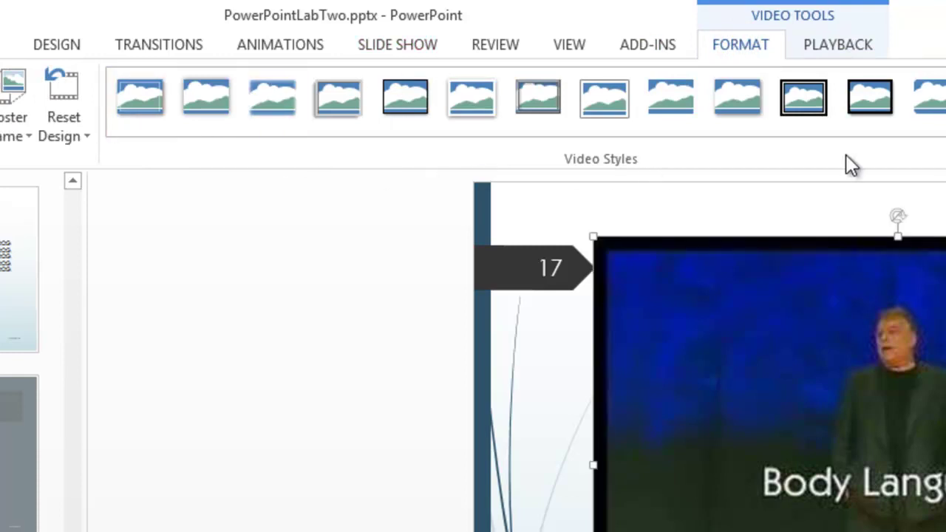
{"action": "left_click", "coordinate": [943, 129]}
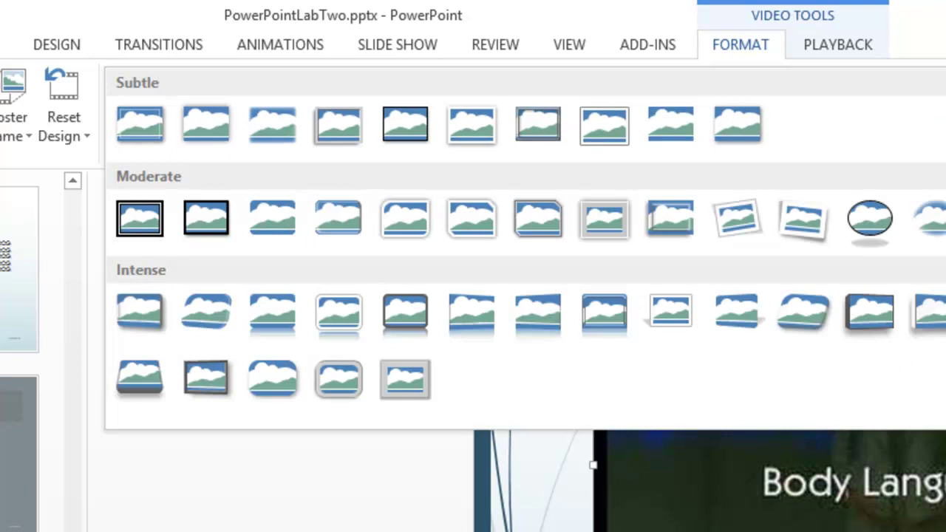
{"action": "left_click", "coordinate": [140, 218]}
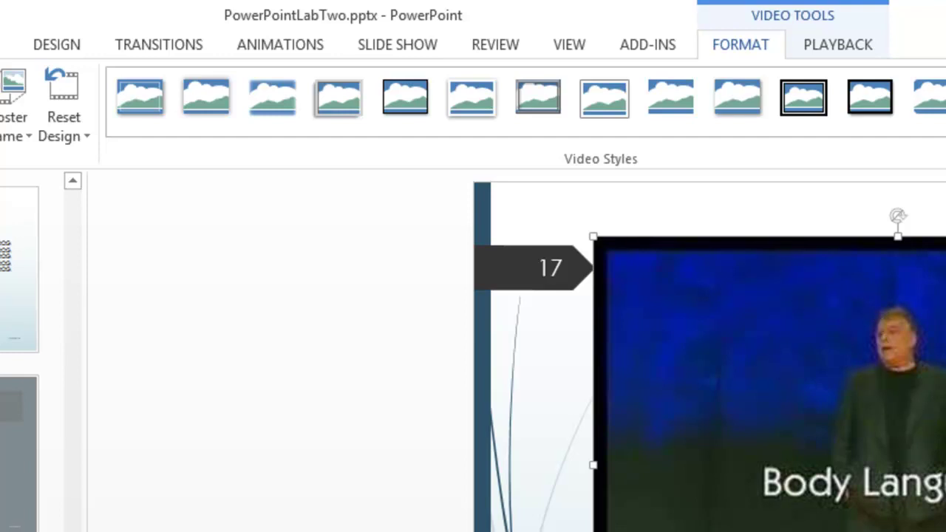
- Nudge the video up and trim its bottom and left edges so it sits below the title
{"action": "key", "text": "ctrl+m"}
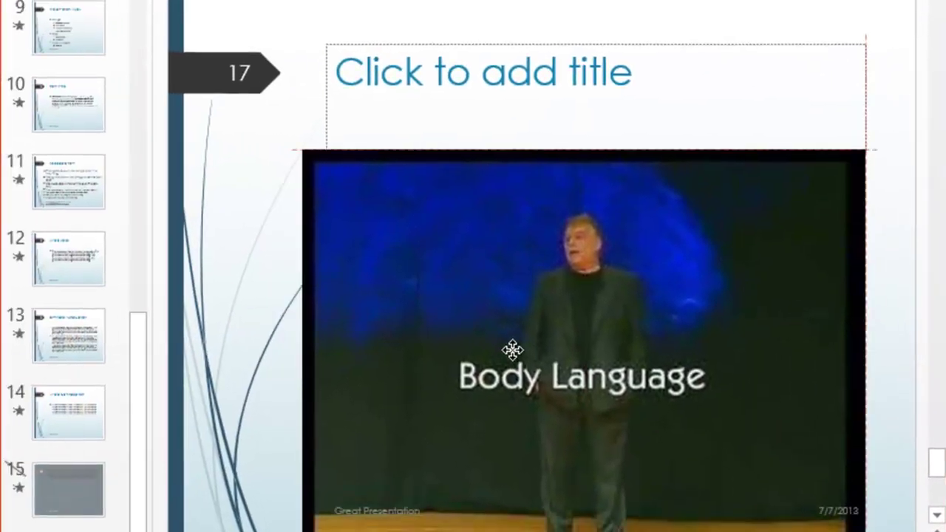
{"action": "left_click_drag", "start_coordinate": [511, 348], "coordinate": [515, 346]}
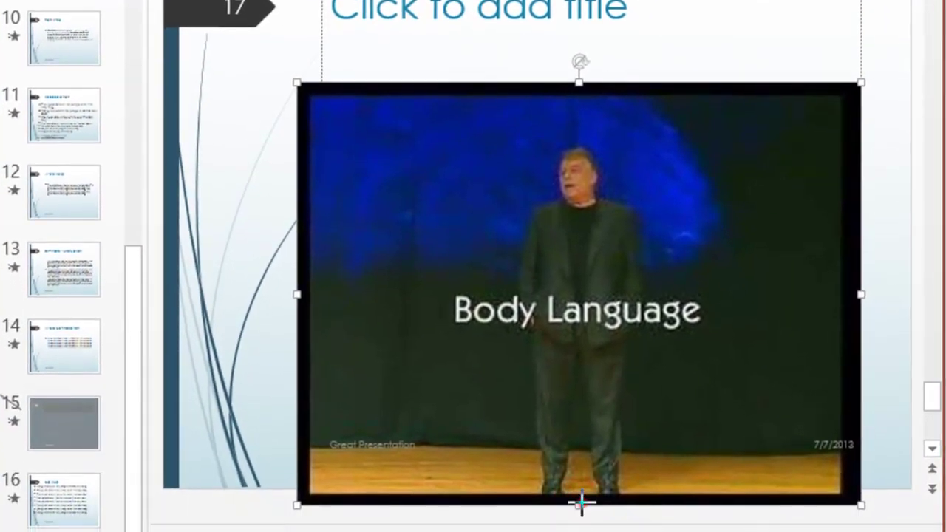
{"action": "left_click_drag", "start_coordinate": [580, 482], "coordinate": [580, 475]}
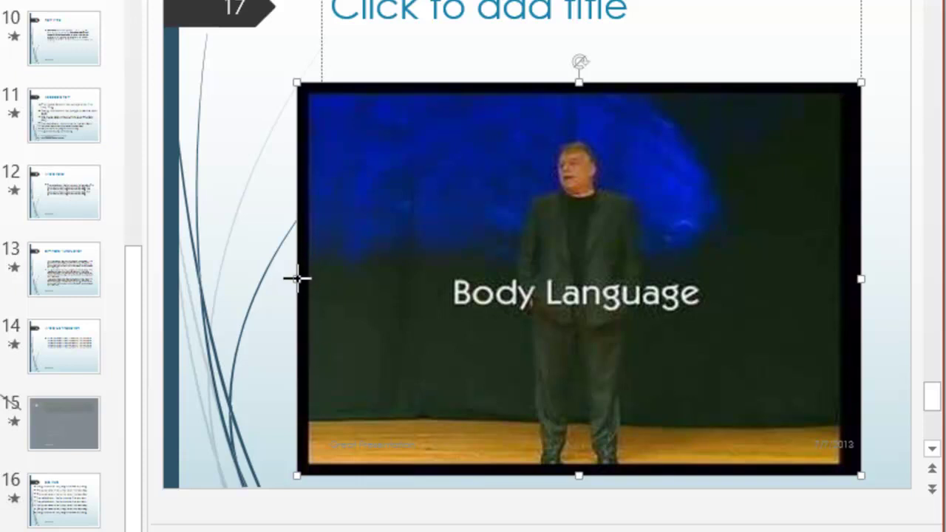
{"action": "left_click_drag", "start_coordinate": [296, 280], "coordinate": [322, 280]}
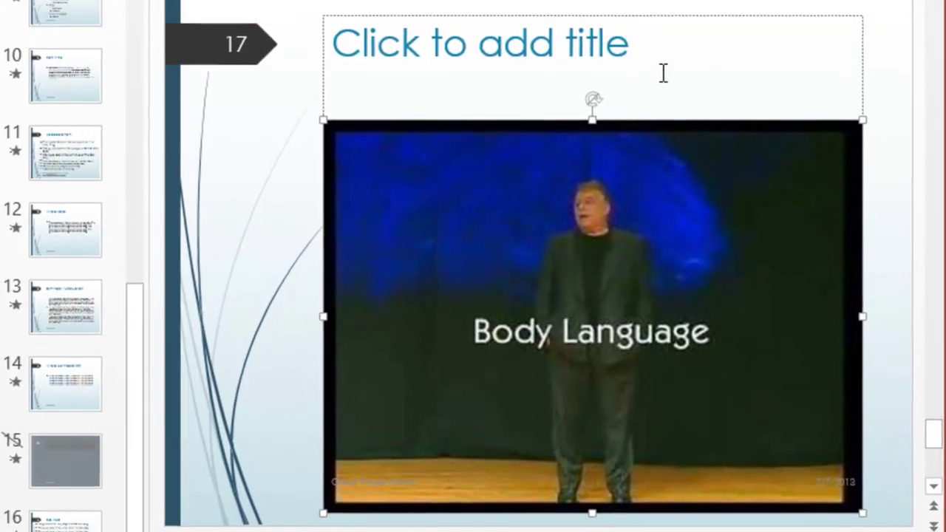
- Enter 'Presentation Skills' as the title of slide 17
{"action": "left_click", "coordinate": [661, 37]}
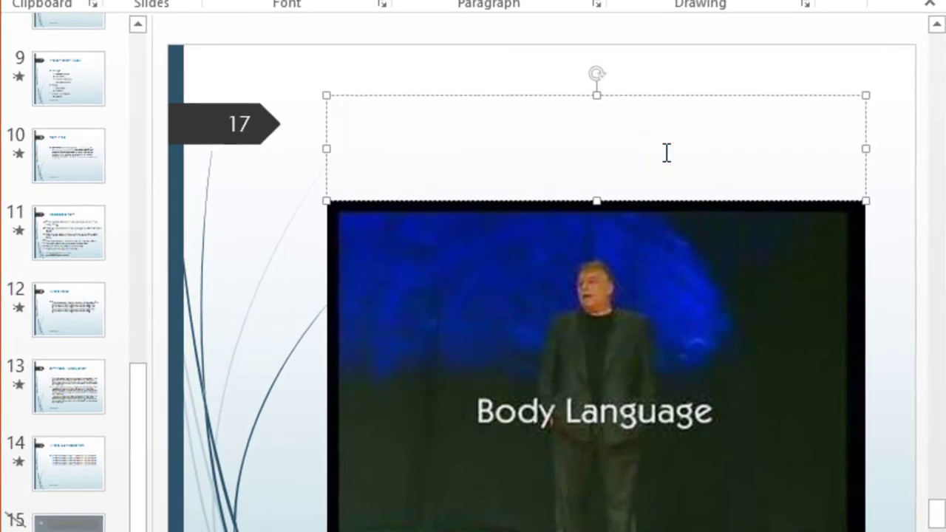
{"action": "type", "text": "Pr"}
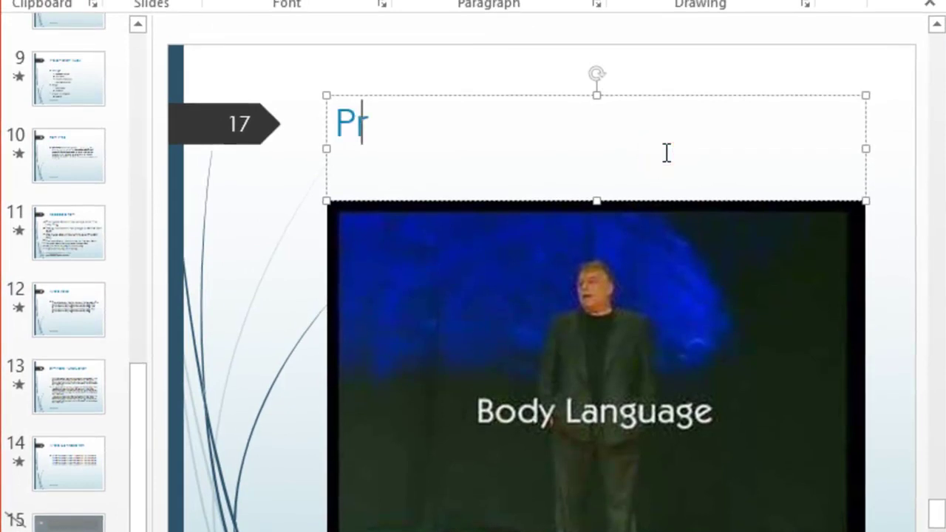
{"action": "type", "text": "ese"}
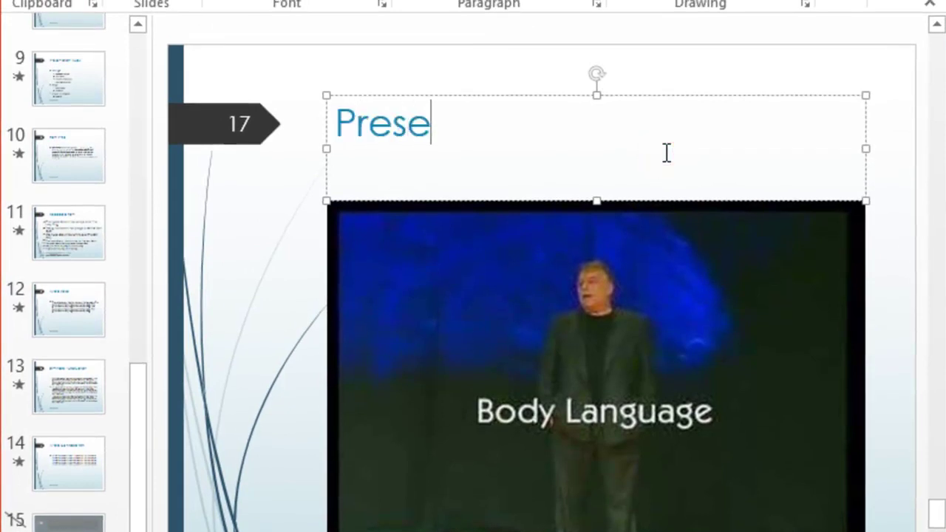
{"action": "type", "text": "ntatio"}
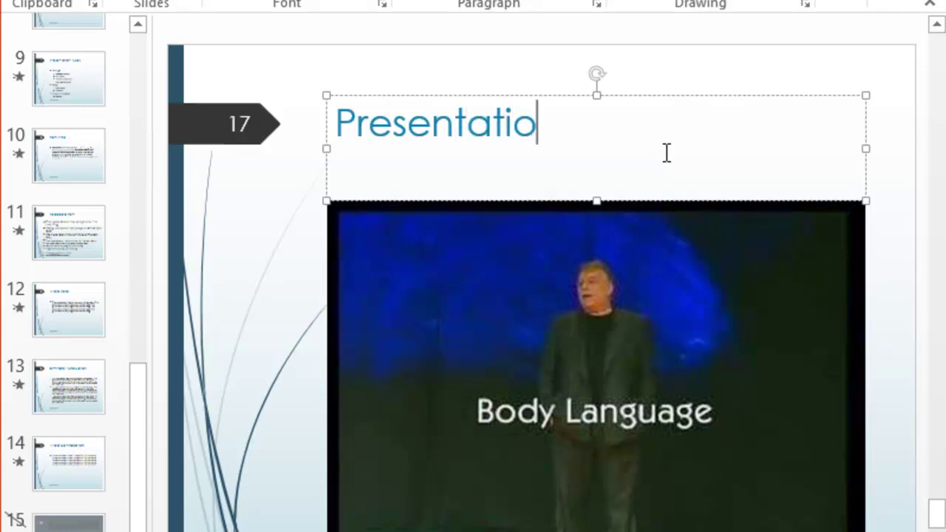
{"action": "type", "text": "n "}
{"action": "type", "text": "Skil"}
{"action": "key", "text": "BackSpace"}
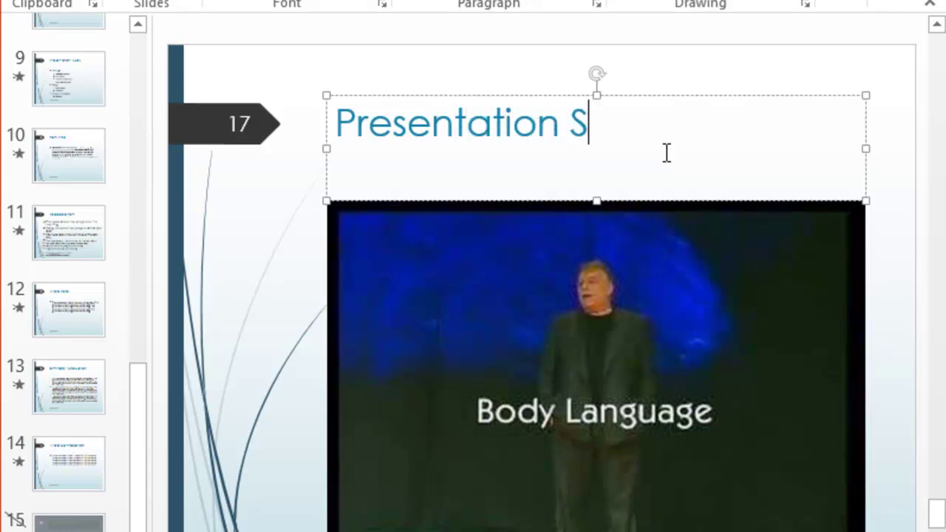
{"action": "type", "text": "kills"}
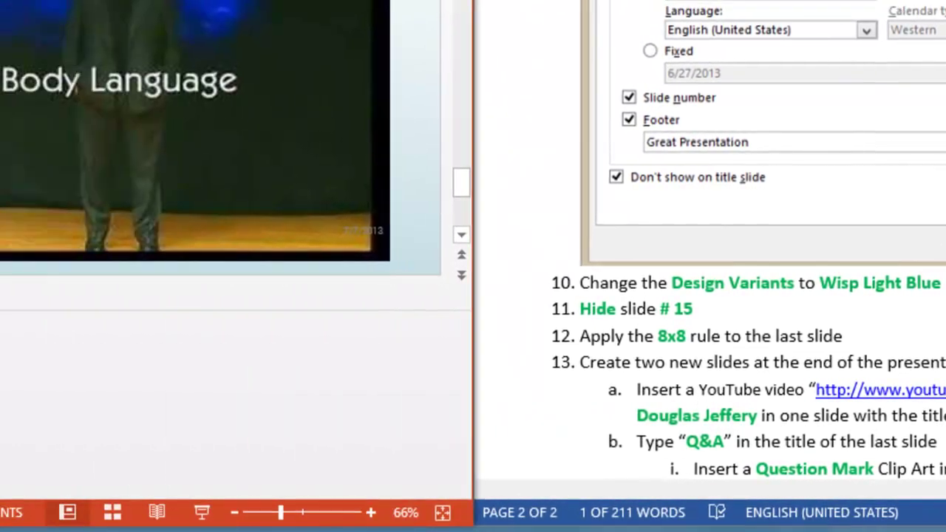
- On slide 18, enter the title 'Q & A'
{"action": "left_click", "coordinate": [90, 469]}
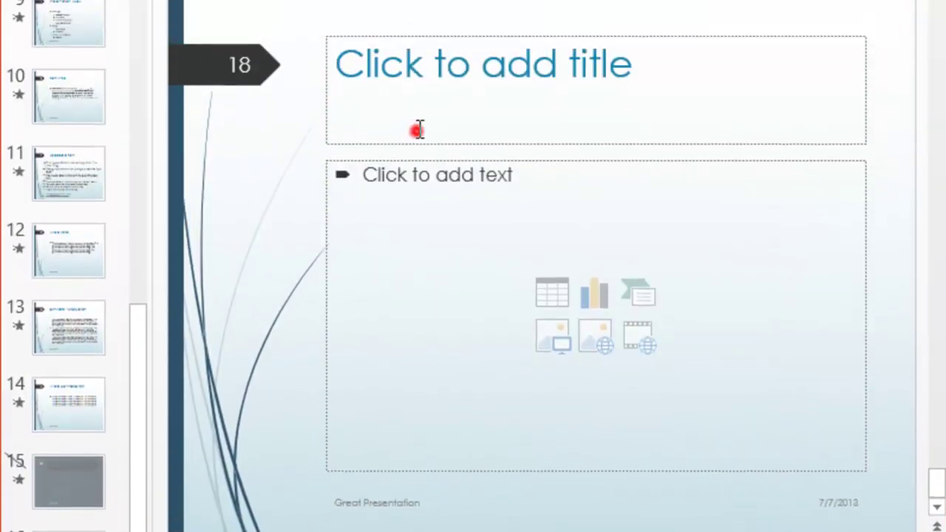
{"action": "left_click", "coordinate": [420, 130]}
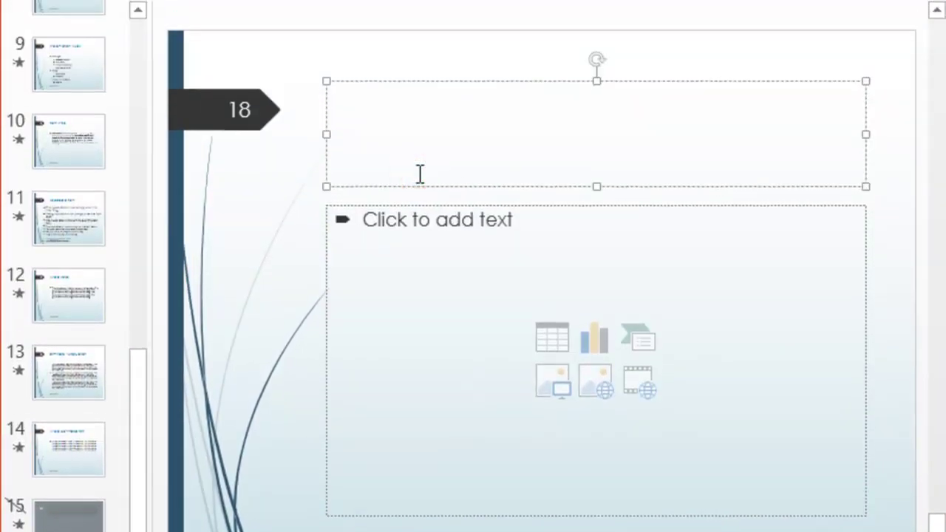
{"action": "type", "text": "Q & "}
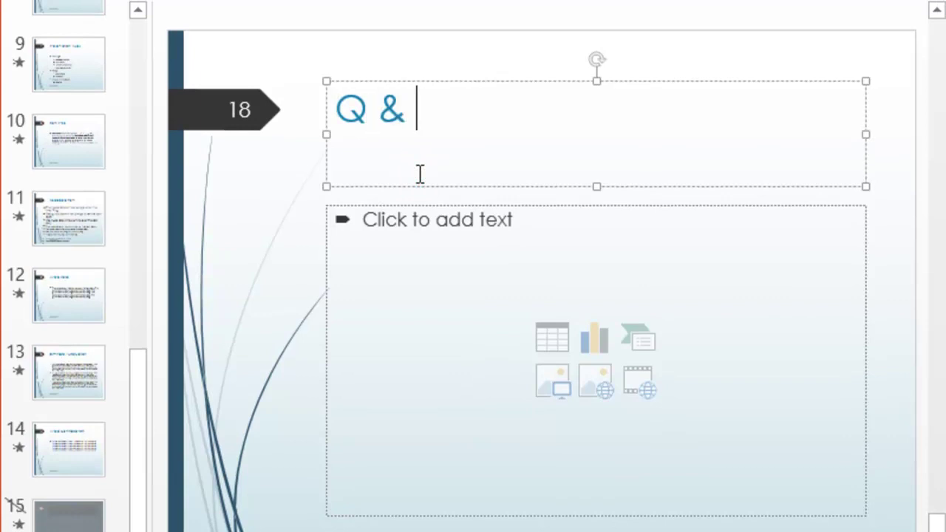
{"action": "type", "text": "A"}
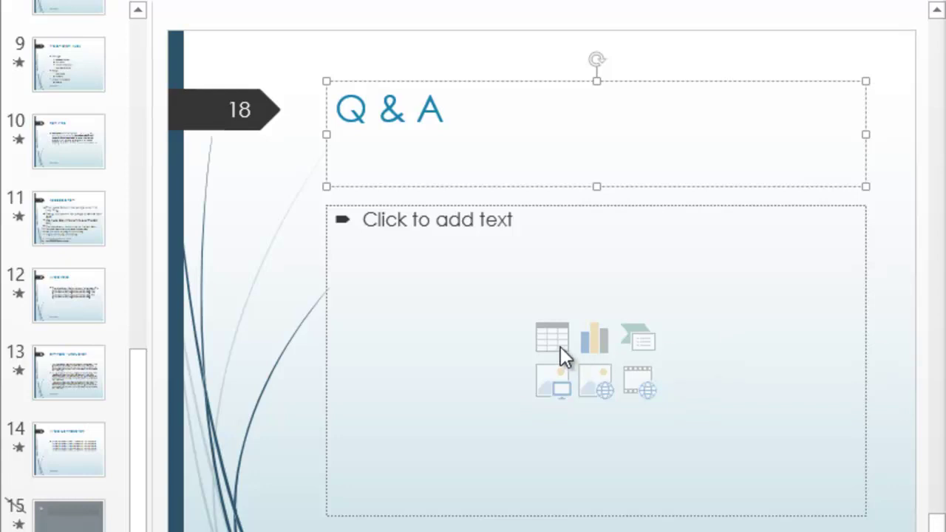
{"action": "left_click", "coordinate": [636, 442]}
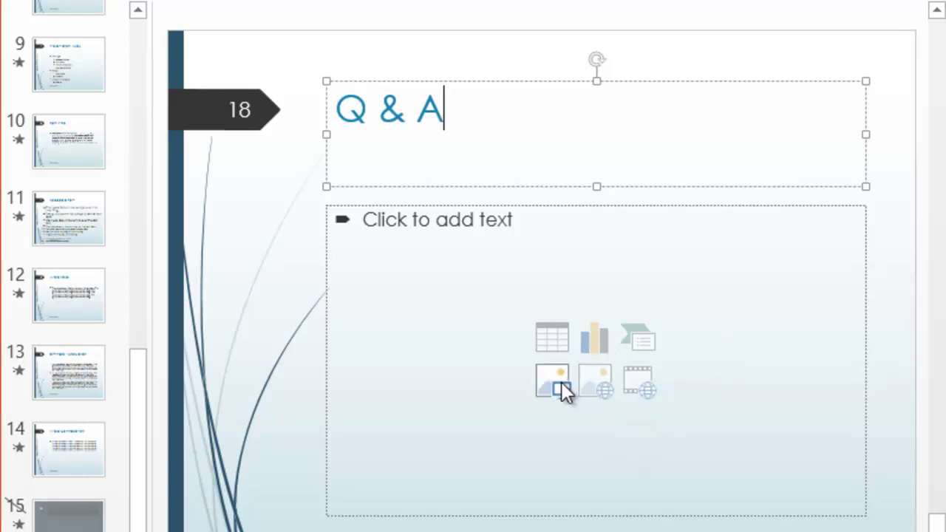
- Search online clip art for 'Question', insert the meat question-mark image, and nudge it up-left
{"action": "left_click", "coordinate": [592, 381]}
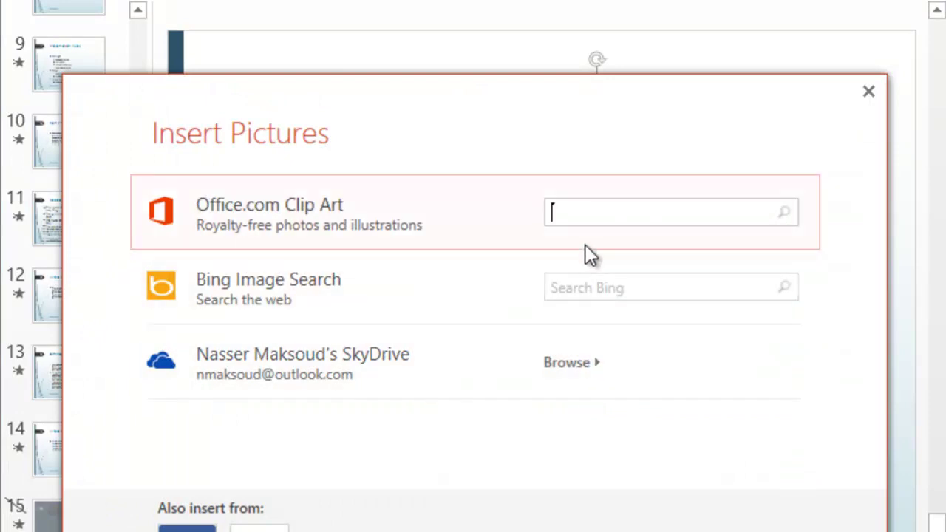
{"action": "type", "text": "Que"}
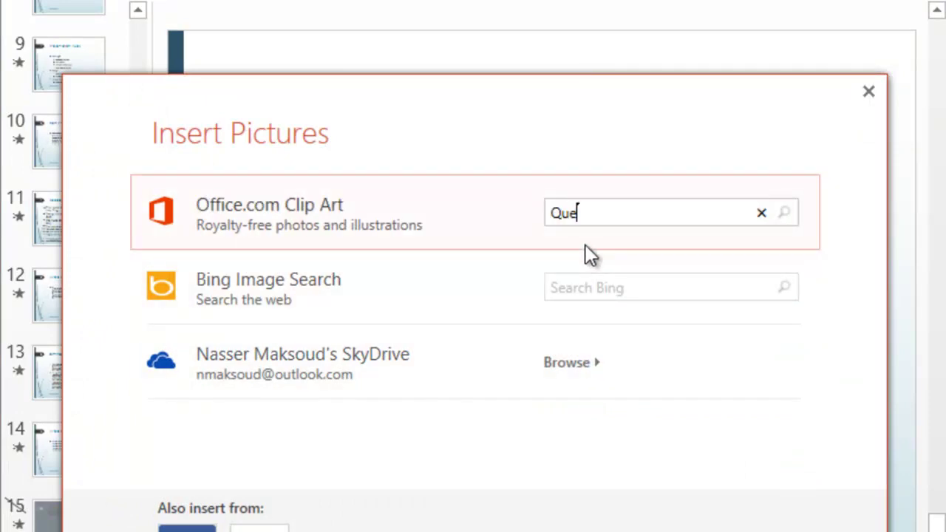
{"action": "type", "text": "stion"}
{"action": "key", "text": "Return"}
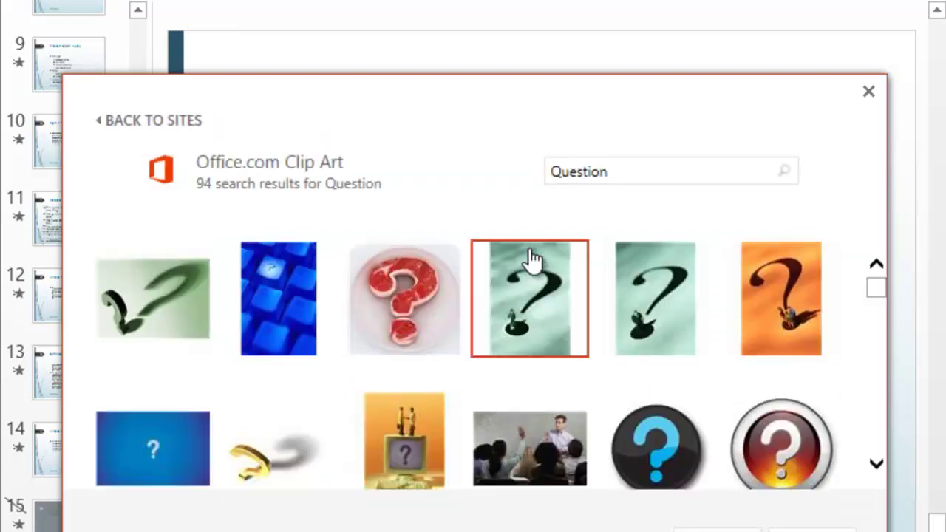
{"action": "left_click", "coordinate": [532, 258]}
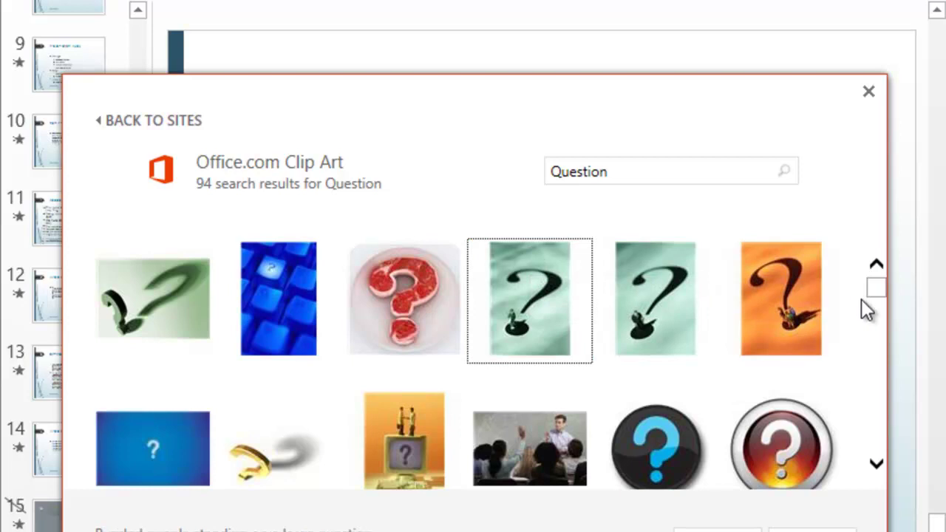
{"action": "left_click", "coordinate": [398, 296]}
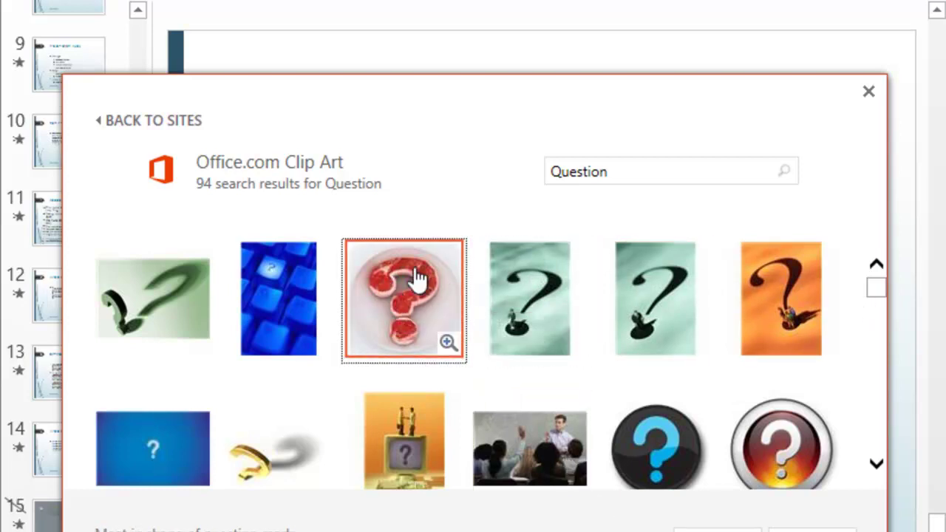
{"action": "key", "text": "Return"}
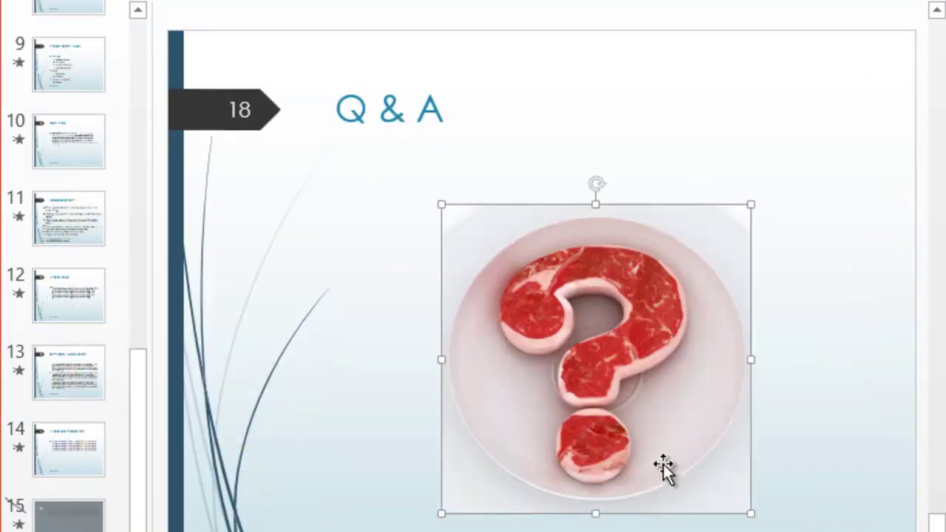
{"action": "left_click", "coordinate": [372, 379]}
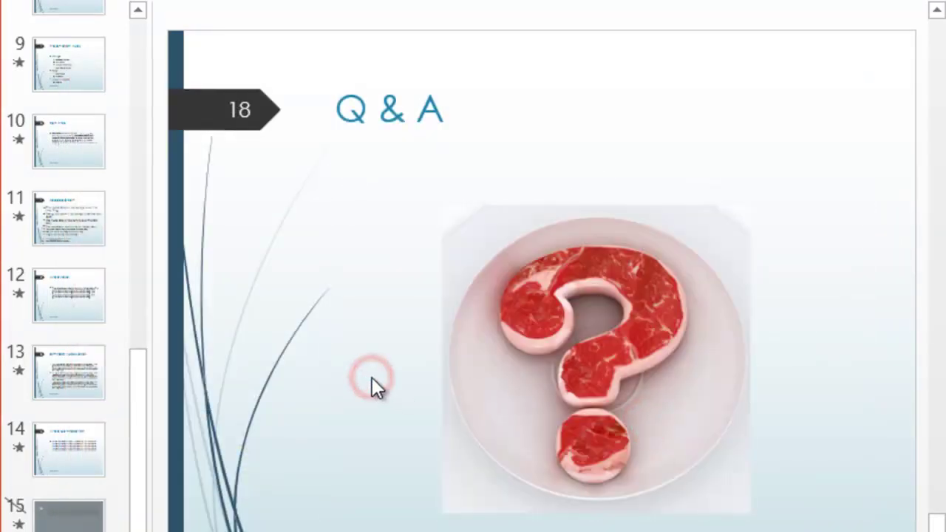
{"action": "left_click", "coordinate": [556, 362]}
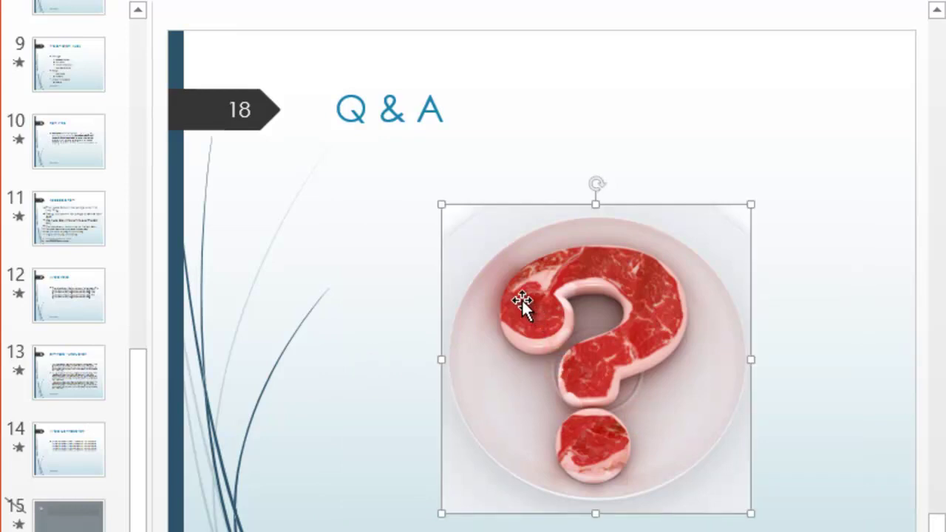
{"action": "mouse_move", "coordinate": [568, 332]}
{"action": "left_mouse_down"}
{"action": "mouse_move", "coordinate": [545, 291]}
{"action": "mouse_move", "coordinate": [543, 303]}
{"action": "left_mouse_up"}
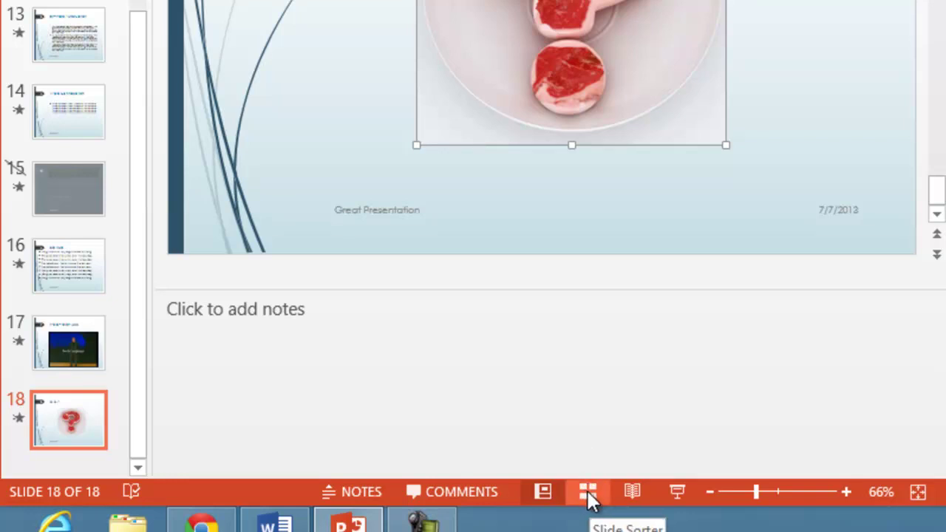
- Switch to Slide Sorter view and scroll through the slide thumbnails
{"action": "left_click", "coordinate": [589, 500]}
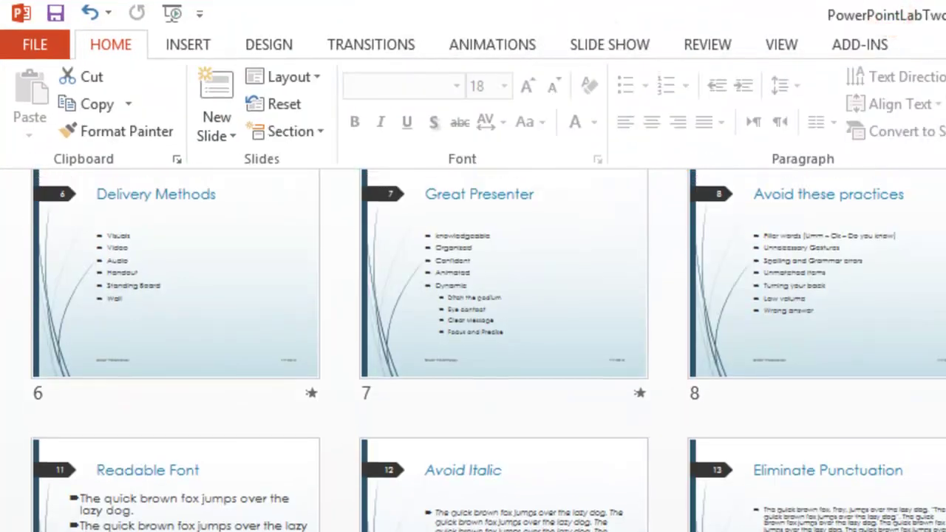
{"action": "scroll", "coordinate": [488, 350], "scroll_direction": "up", "scroll_amount": 3}
{"action": "scroll", "coordinate": [488, 351], "scroll_direction": "down", "scroll_amount": 3}
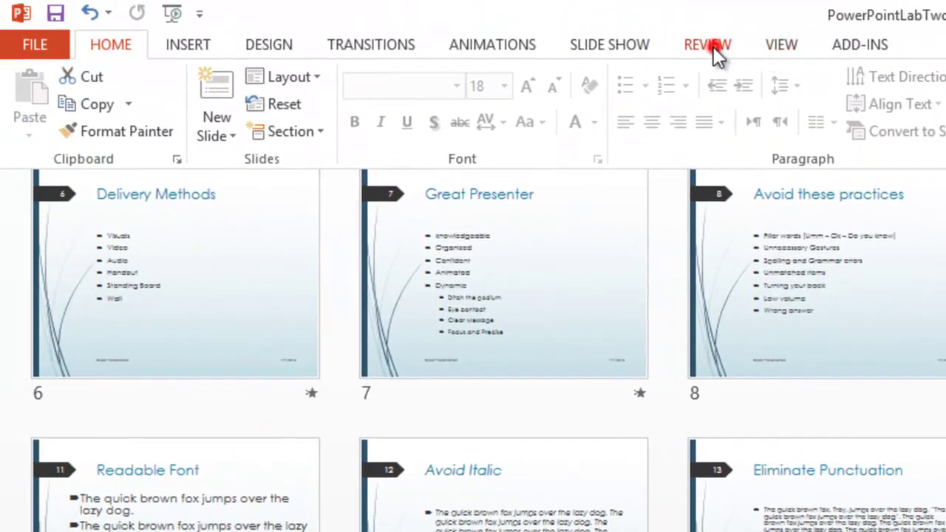
- Run Spelling from the Review tab and dismiss the spell check complete message
{"action": "left_click", "coordinate": [714, 47]}
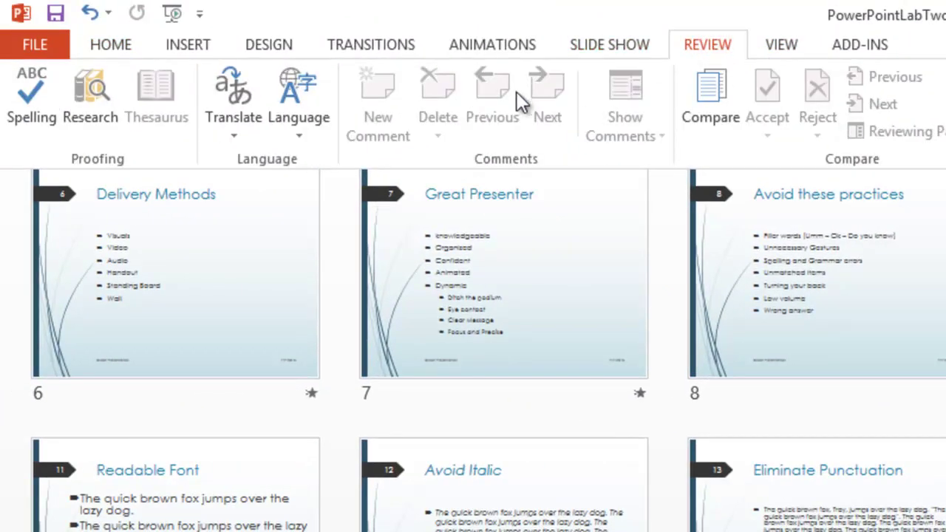
{"action": "left_click", "coordinate": [49, 92]}
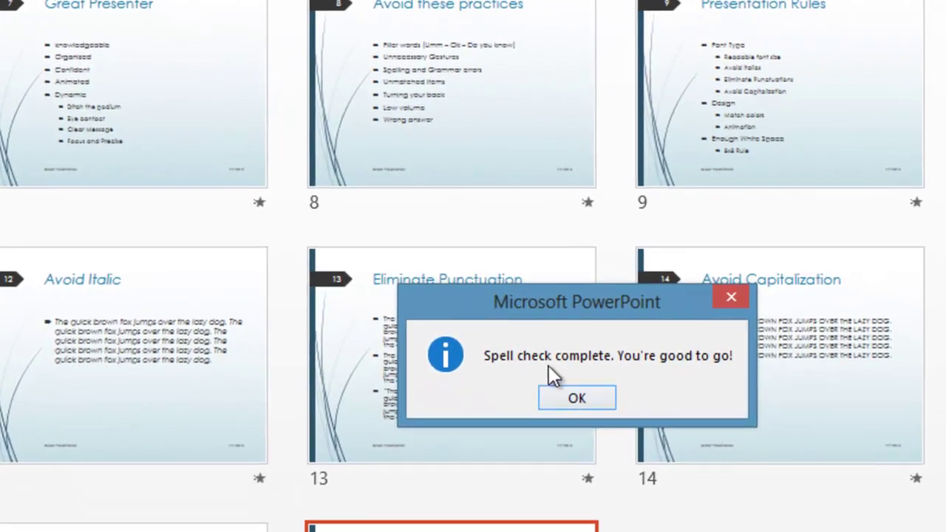
{"action": "left_click", "coordinate": [578, 397]}
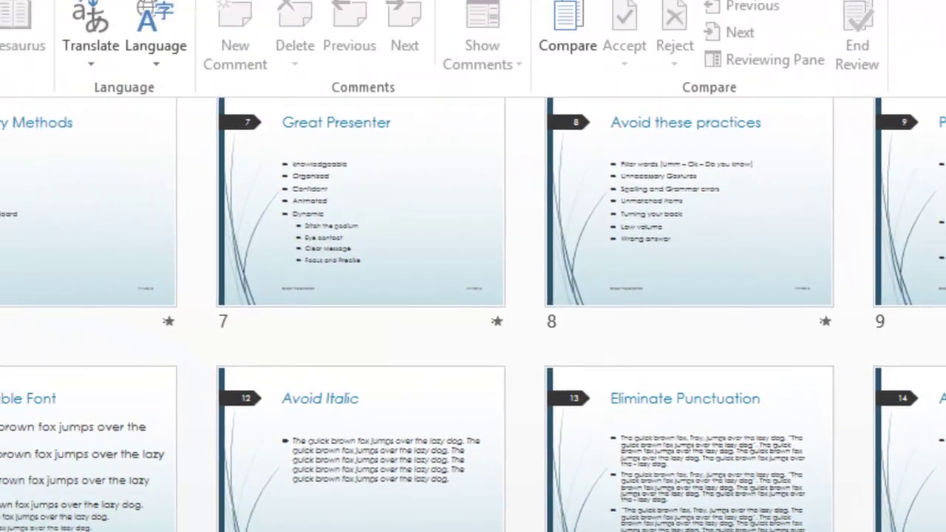
- Save PowerPointLabTwo.pptx
{"action": "left_click", "coordinate": [62, 14]}
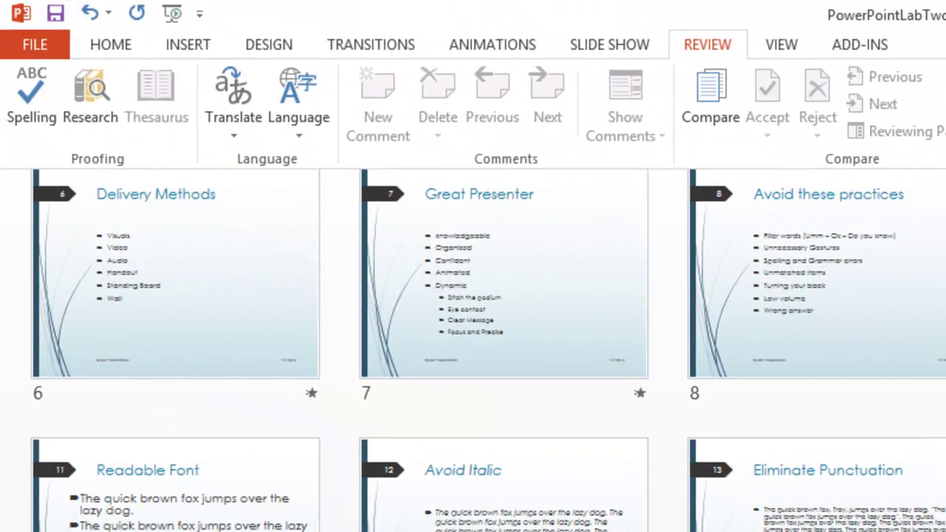